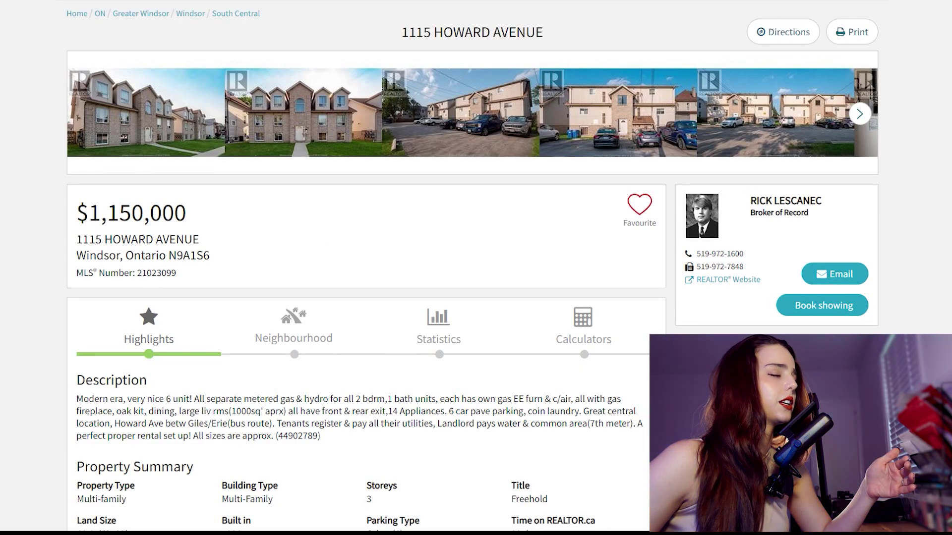
{"action": "scroll", "coordinate": [367, 268], "scroll_direction": "down", "scroll_amount": 8}
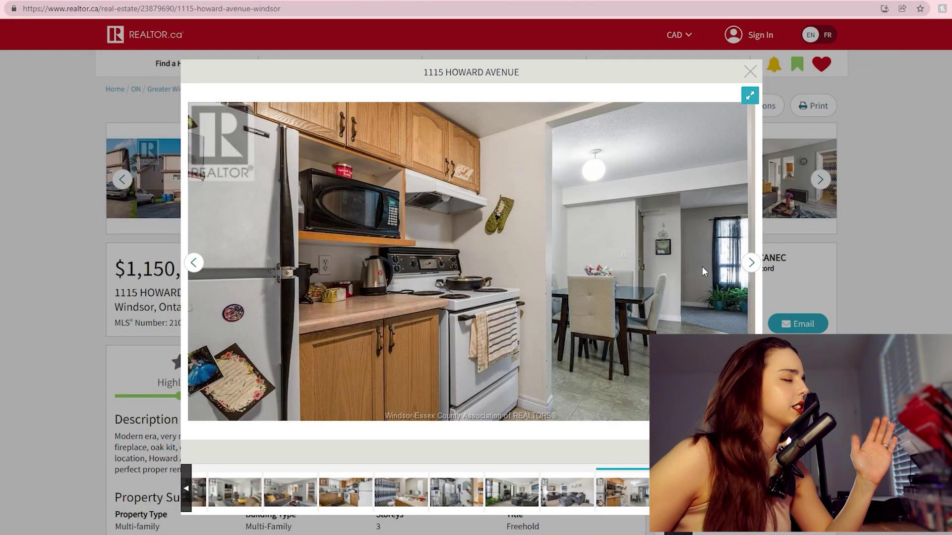
Step: Page through the listing photos: dining room, bathrooms, bedrooms, kitchen, office, laundry and exterior
{"action": "left_click", "coordinate": [751, 262]}
{"action": "left_click", "coordinate": [751, 263]}
{"action": "left_click", "coordinate": [751, 262]}
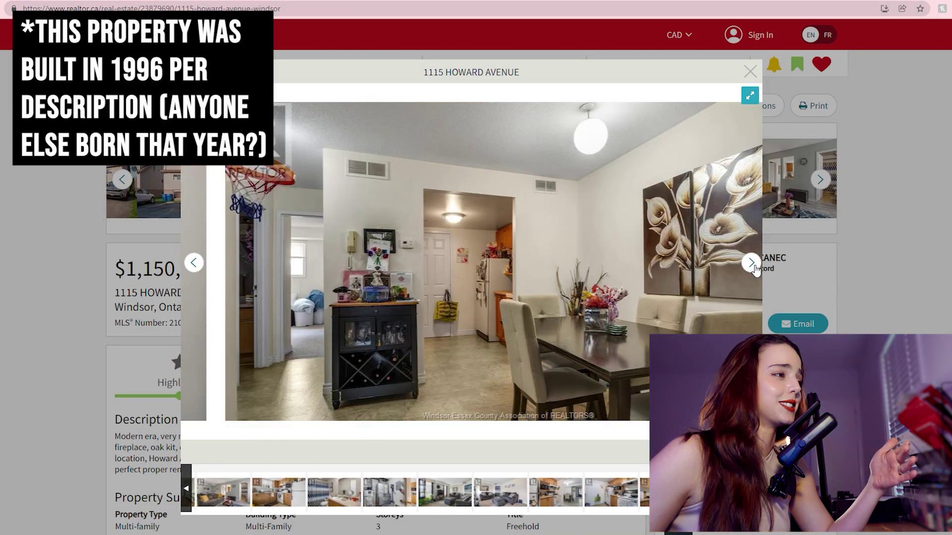
{"action": "left_click", "coordinate": [751, 262]}
{"action": "left_click", "coordinate": [751, 262]}
{"action": "left_click", "coordinate": [751, 263]}
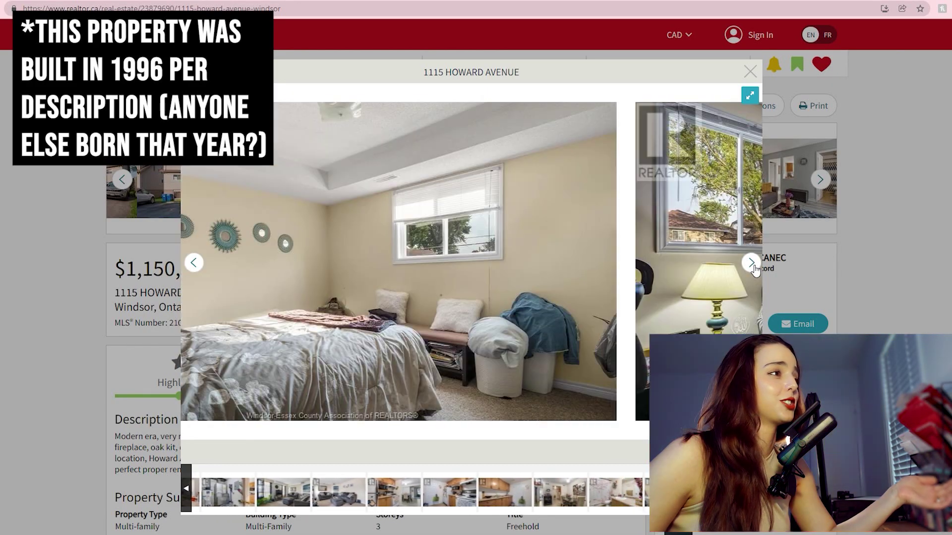
{"action": "left_click", "coordinate": [751, 262]}
{"action": "left_click", "coordinate": [751, 262]}
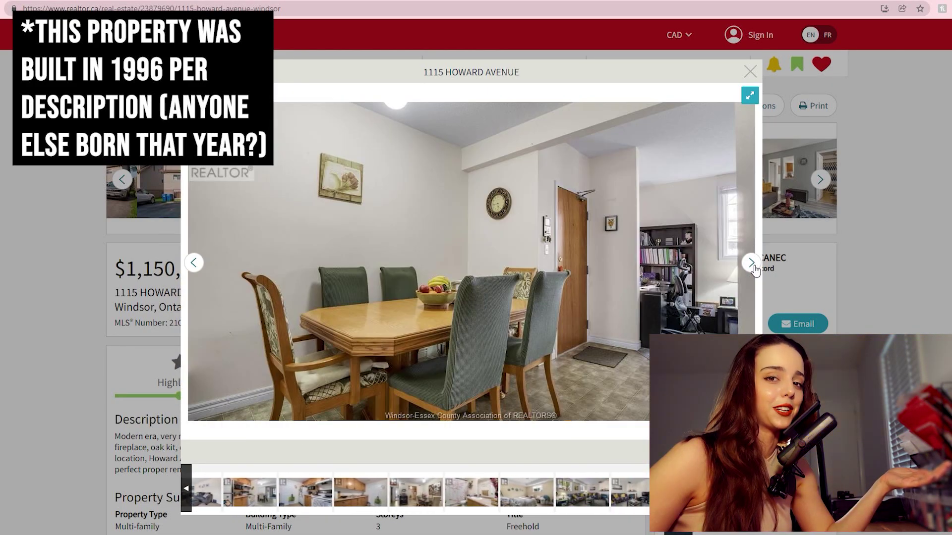
{"action": "left_click", "coordinate": [752, 263]}
{"action": "left_click", "coordinate": [752, 263]}
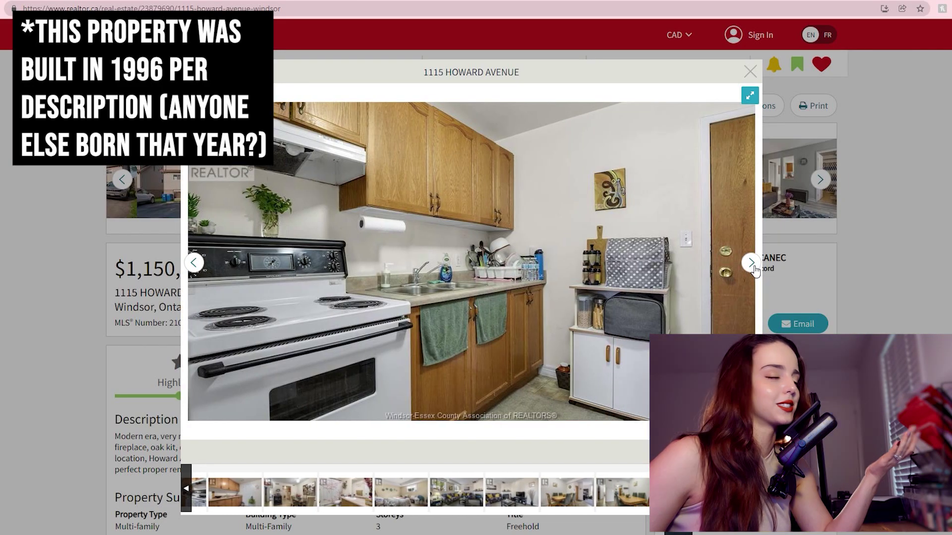
{"action": "left_click", "coordinate": [759, 262]}
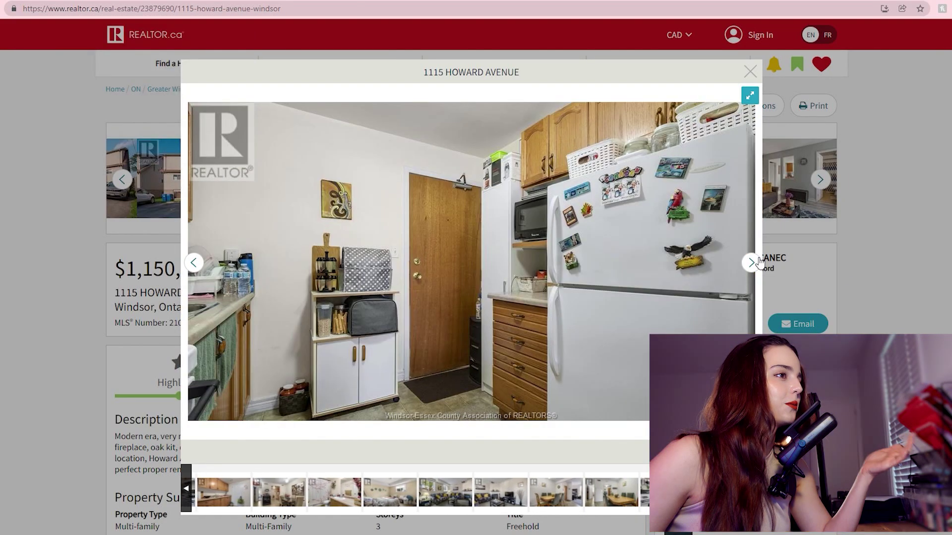
{"action": "left_click", "coordinate": [760, 262]}
{"action": "left_click", "coordinate": [759, 262]}
{"action": "left_click", "coordinate": [760, 263]}
{"action": "left_click", "coordinate": [760, 262]}
{"action": "left_click", "coordinate": [760, 262]}
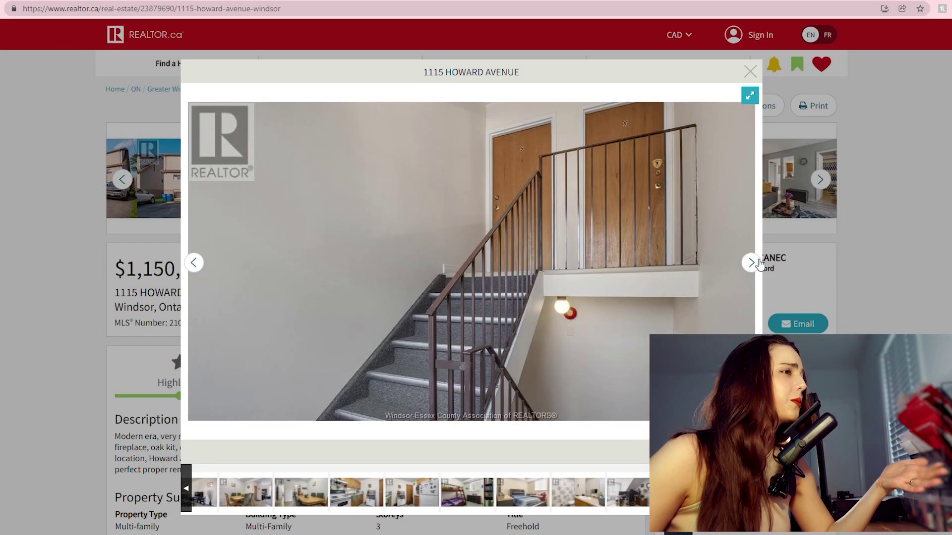
{"action": "left_click", "coordinate": [760, 262]}
{"action": "left_click", "coordinate": [760, 262]}
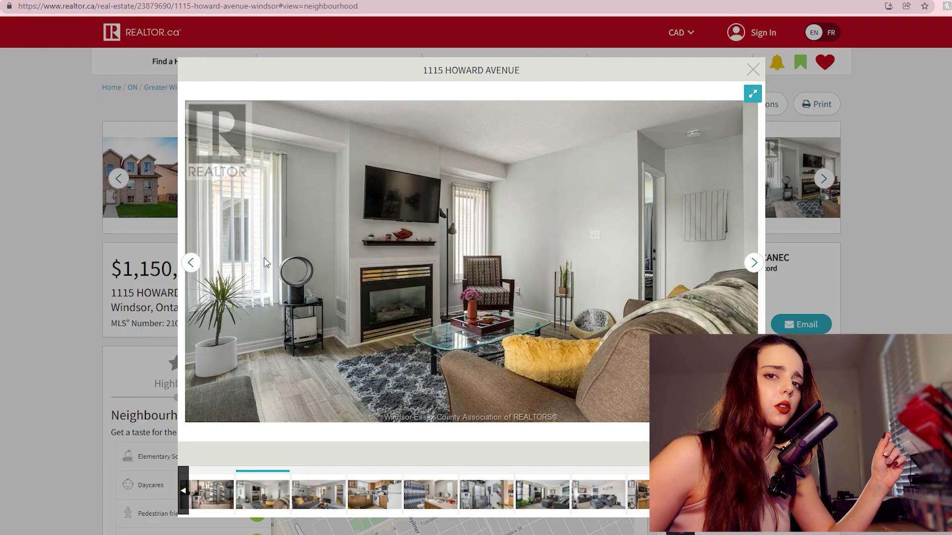
{"action": "left_click", "coordinate": [753, 262]}
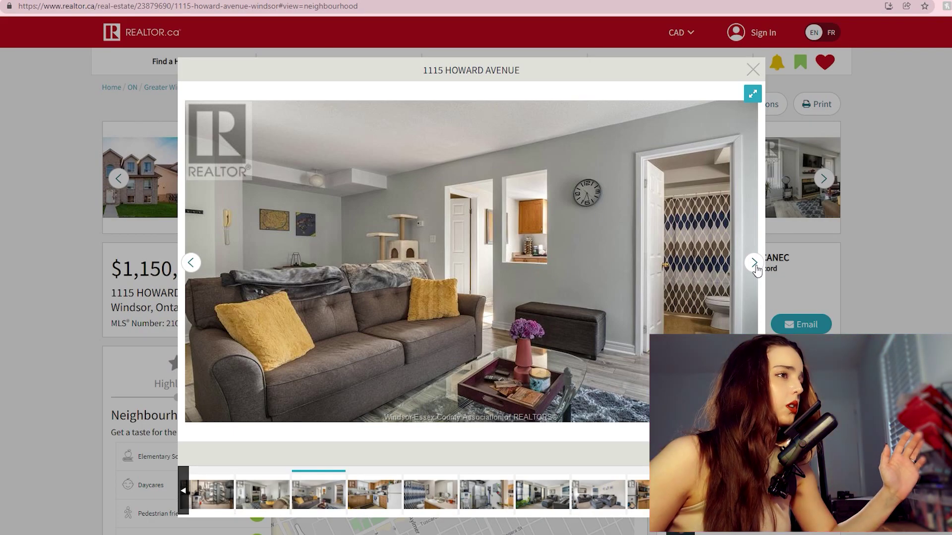
{"action": "left_click", "coordinate": [197, 268]}
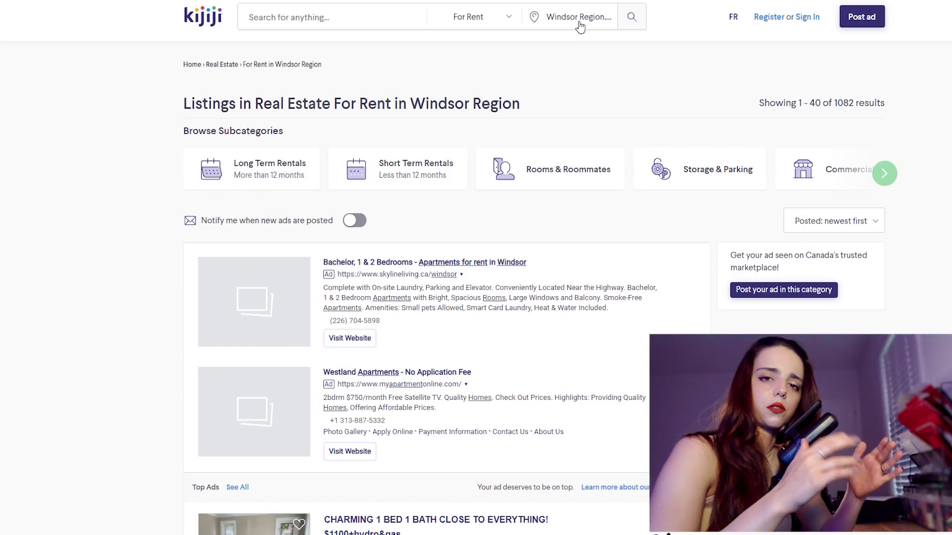
Step: Limit Kijiji rentals to 1 km around the listing's postal code and scroll the 90 results
{"action": "left_click", "coordinate": [582, 25]}
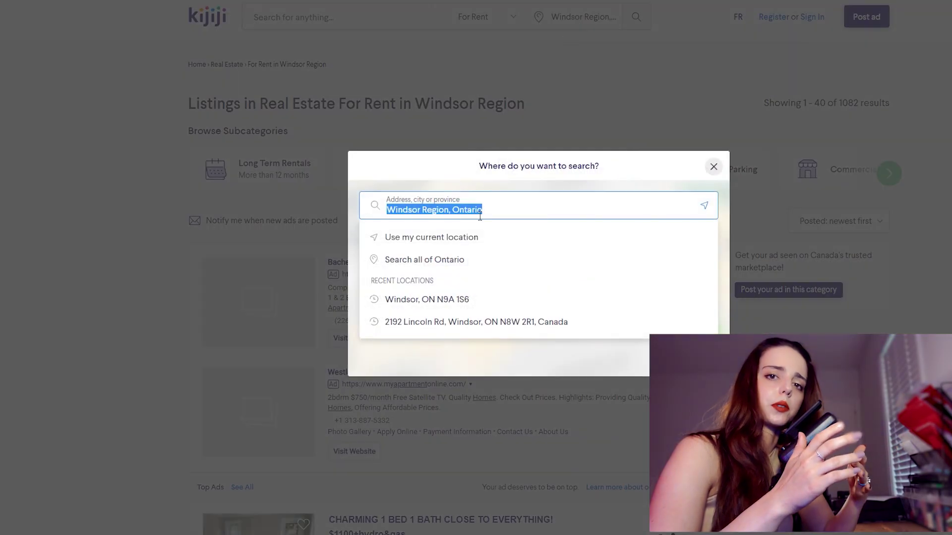
{"action": "type", "text": "N9A1S6"}
{"action": "left_click", "coordinate": [452, 248]}
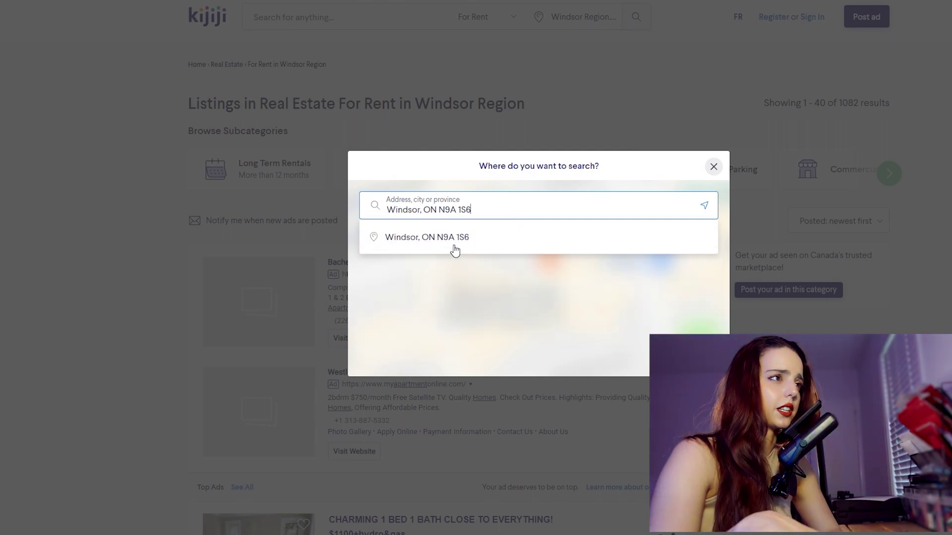
{"action": "left_click_drag", "start_coordinate": [498, 383], "coordinate": [418, 390]}
{"action": "left_click", "coordinate": [694, 376]}
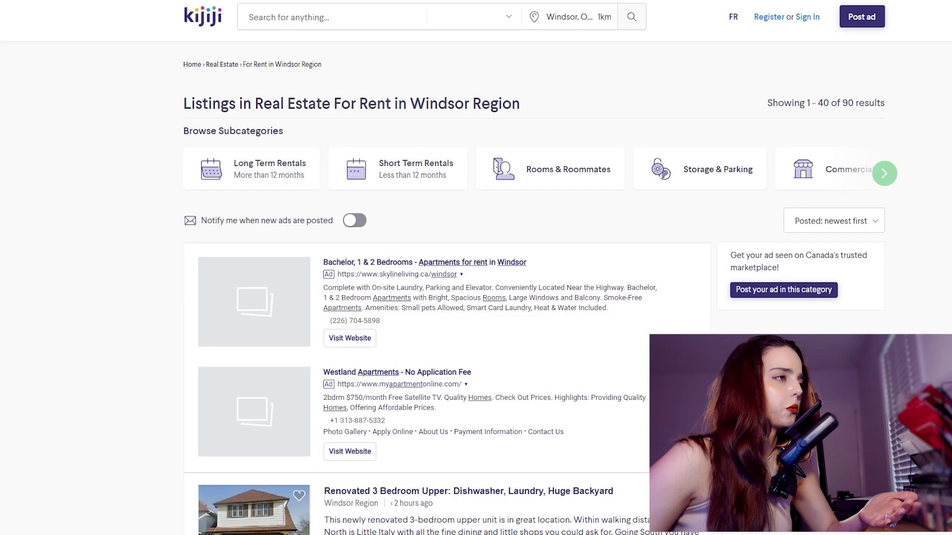
{"action": "scroll", "coordinate": [446, 267], "scroll_direction": "down", "scroll_amount": 10}
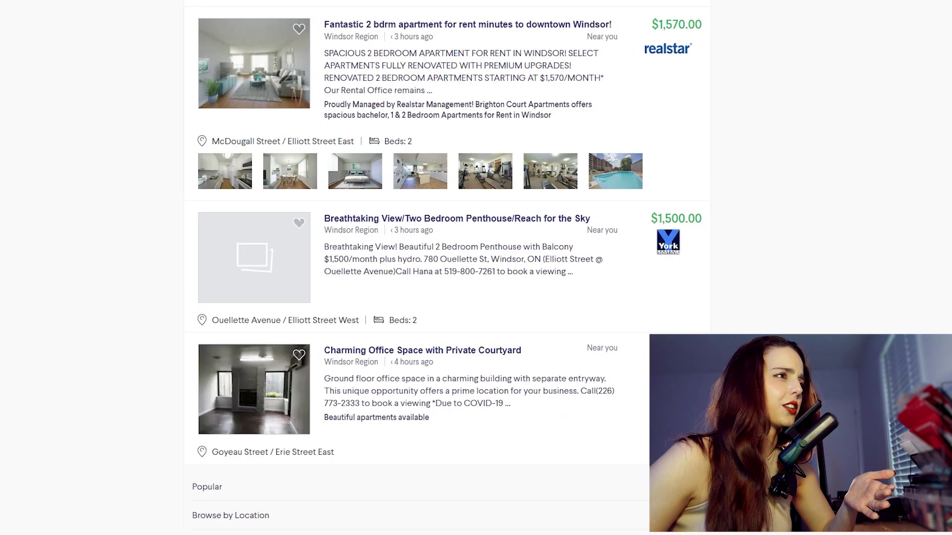
{"action": "scroll", "coordinate": [446, 268], "scroll_direction": "down", "scroll_amount": 20}
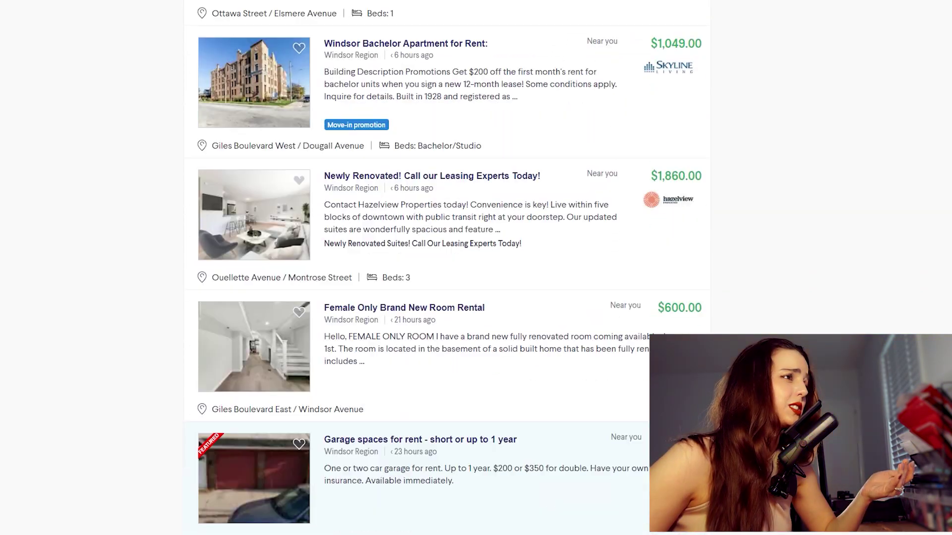
{"action": "scroll", "coordinate": [446, 267], "scroll_direction": "down", "scroll_amount": 10}
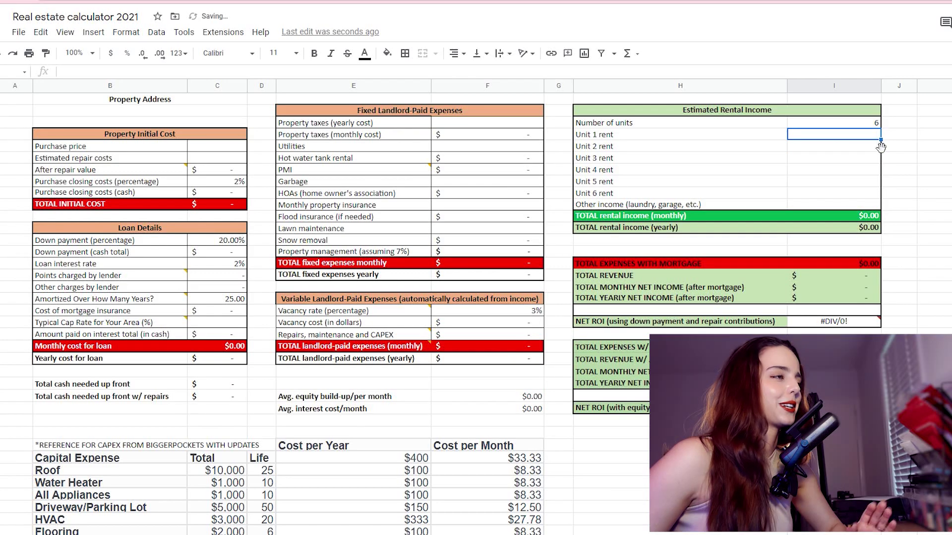
Step: Set the number of units to 6 and fill $1,400.00 rent for Units 1 through 6
{"action": "type", "text": "6"}
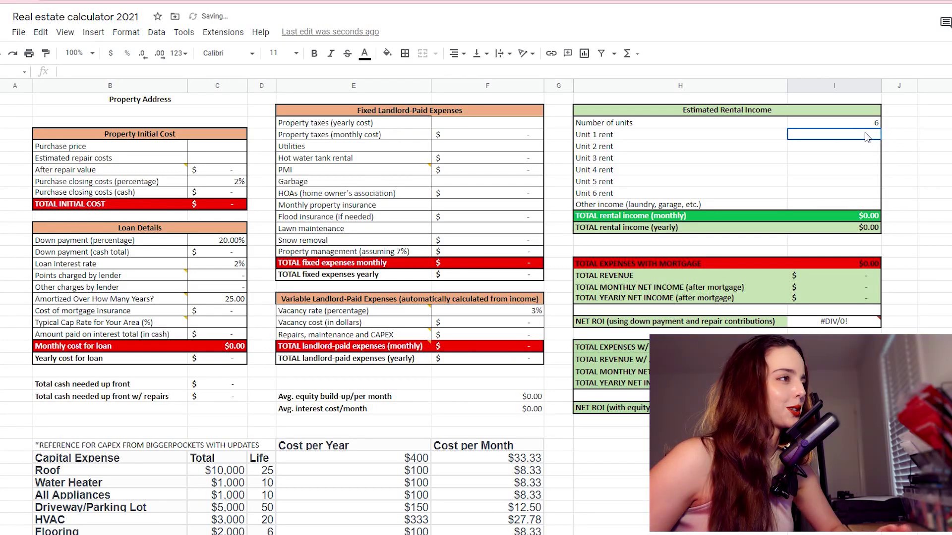
{"action": "key", "text": "Return"}
{"action": "type", "text": "1400"}
{"action": "left_click", "coordinate": [893, 170]}
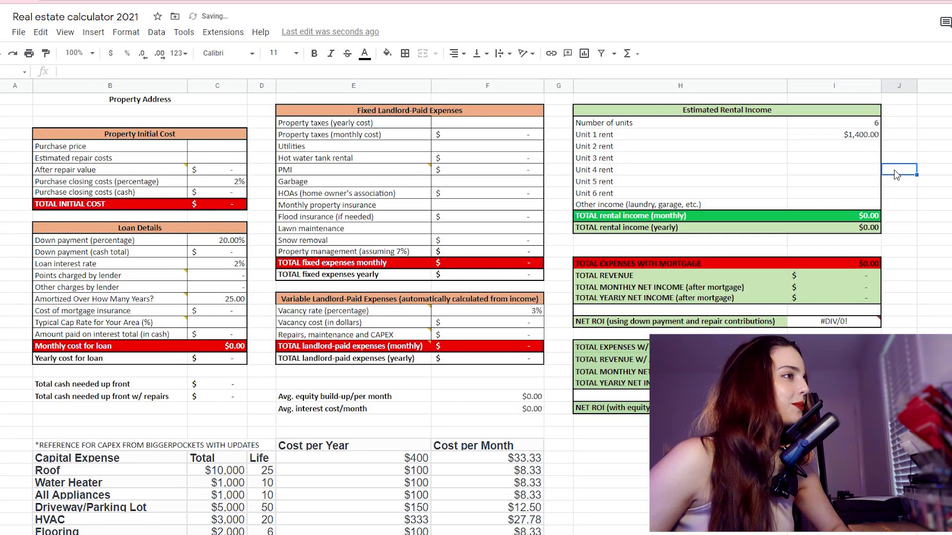
{"action": "left_click", "coordinate": [877, 139]}
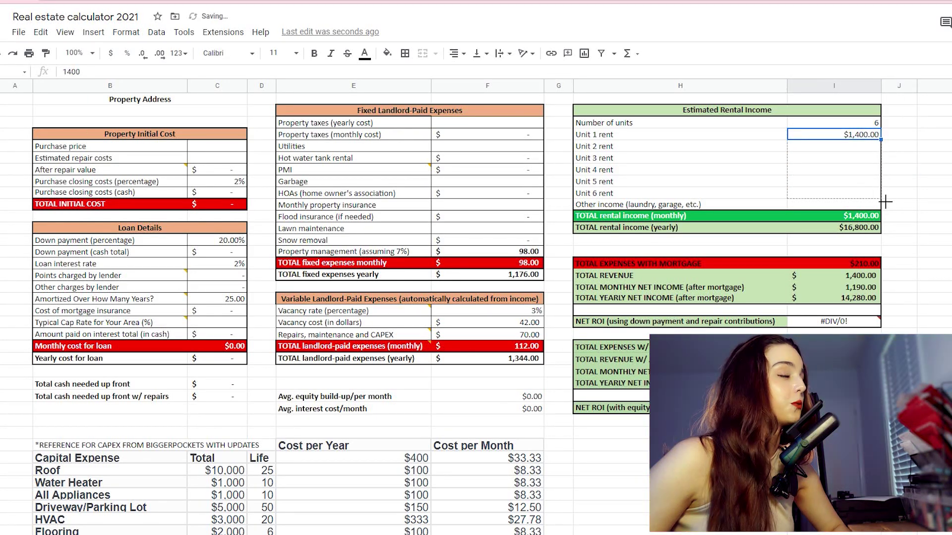
{"action": "left_click_drag", "start_coordinate": [878, 197], "coordinate": [878, 198]}
Step: Enter $80 other income, then select the listing's asking price
{"action": "left_click", "coordinate": [864, 205]}
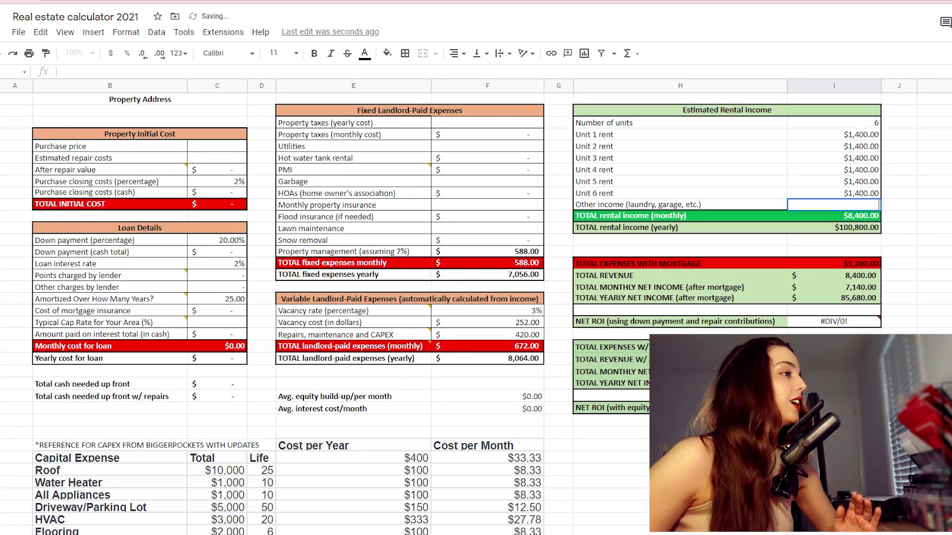
{"action": "type", "text": "8"}
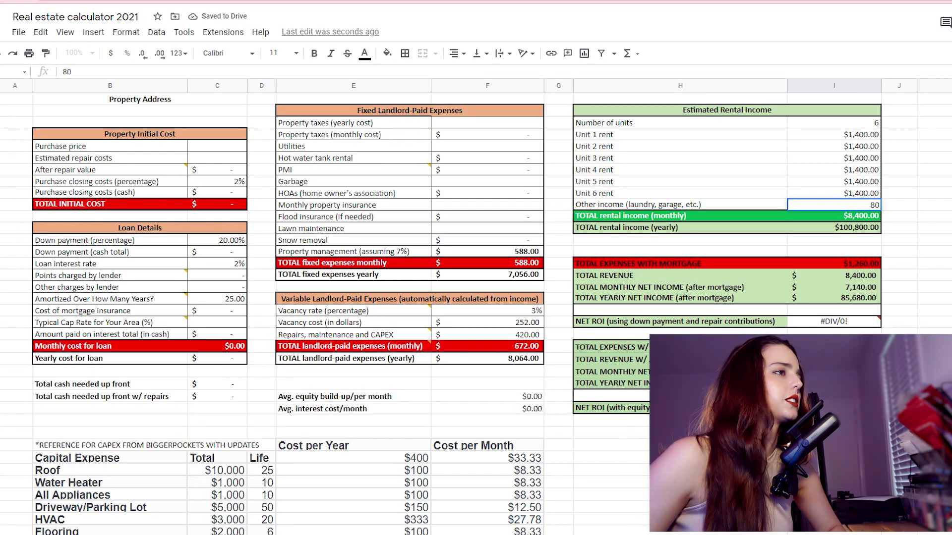
{"action": "type", "text": "0"}
{"action": "left_click", "coordinate": [949, 229]}
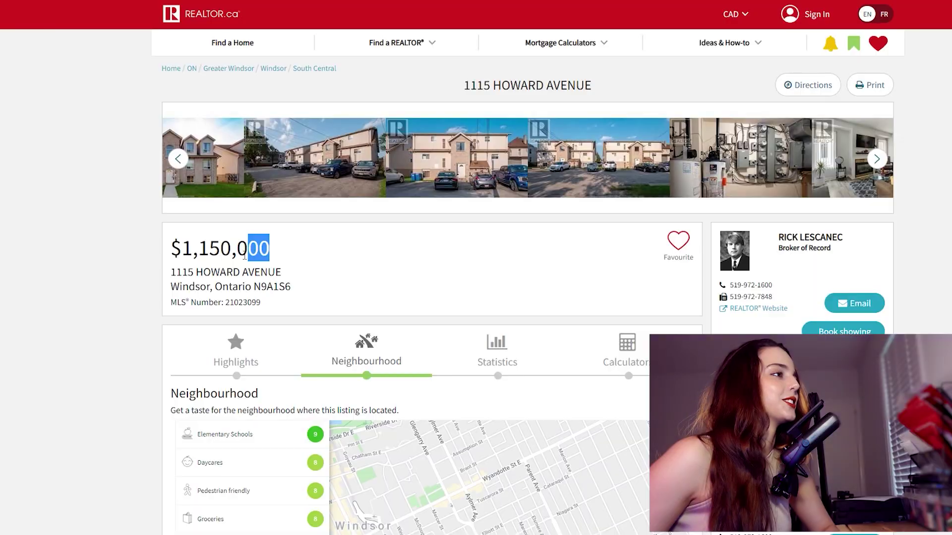
{"action": "left_click_drag", "start_coordinate": [249, 247], "coordinate": [170, 247]}
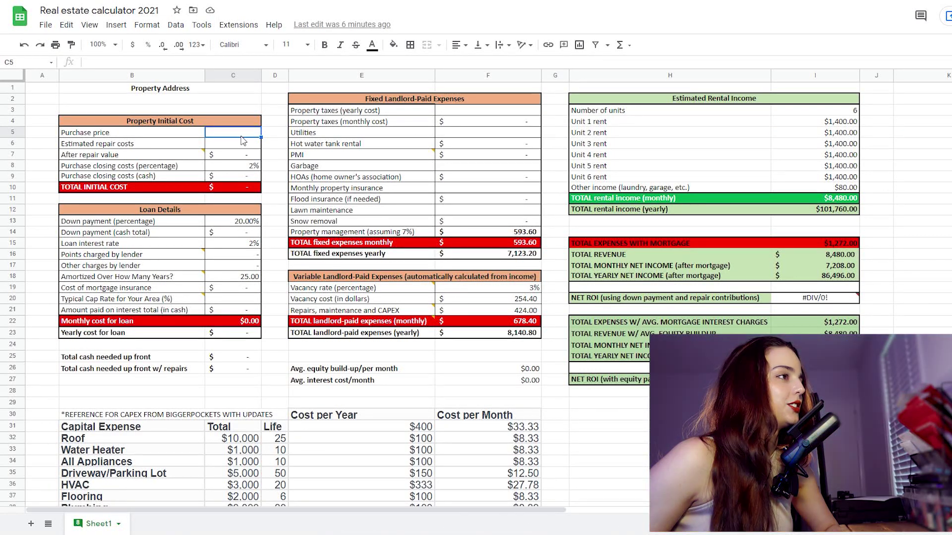
Step: Paste $1,150,000.00 as purchase price and review the down payment, closing cost and repair entries
{"action": "type", "text": "$1,150,000"}
{"action": "left_click", "coordinate": [275, 99]}
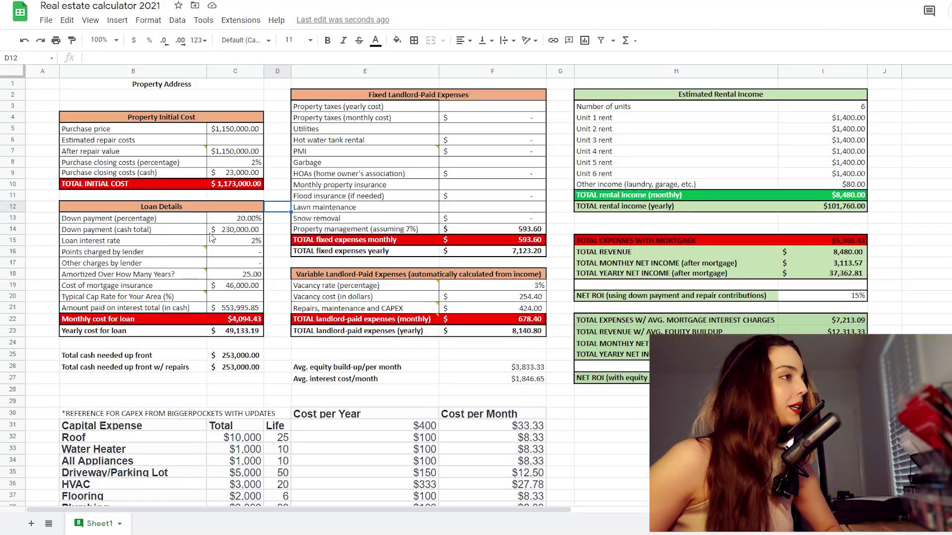
{"action": "left_click", "coordinate": [245, 223]}
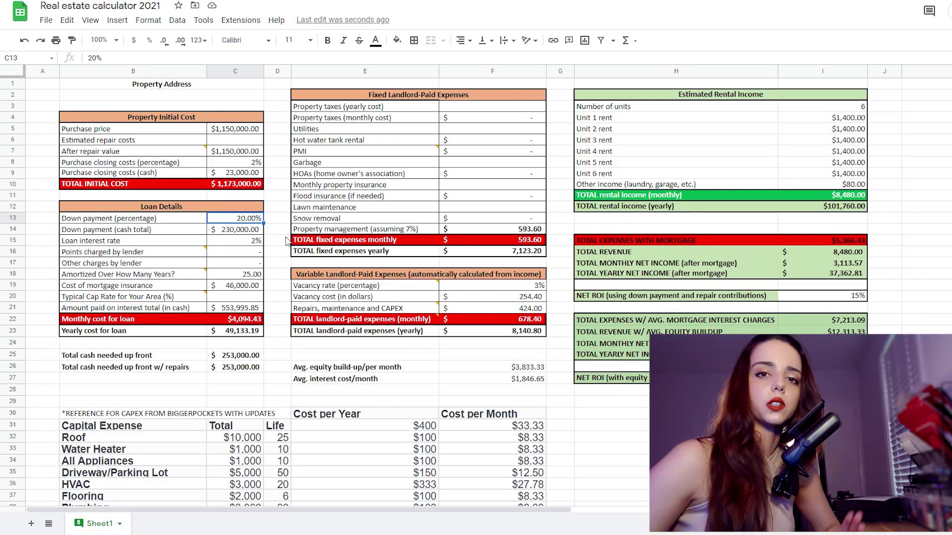
{"action": "left_click", "coordinate": [257, 164]}
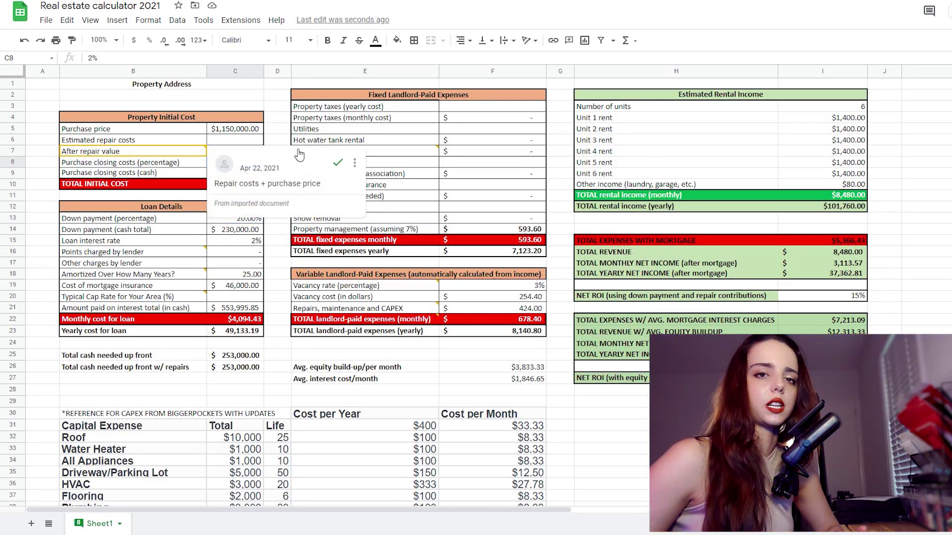
{"action": "left_click", "coordinate": [251, 174]}
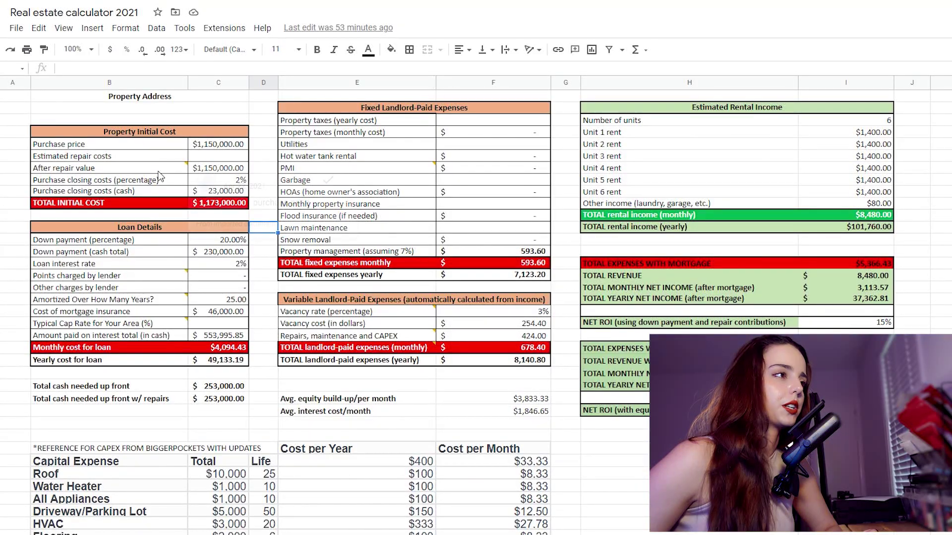
{"action": "left_click", "coordinate": [213, 160]}
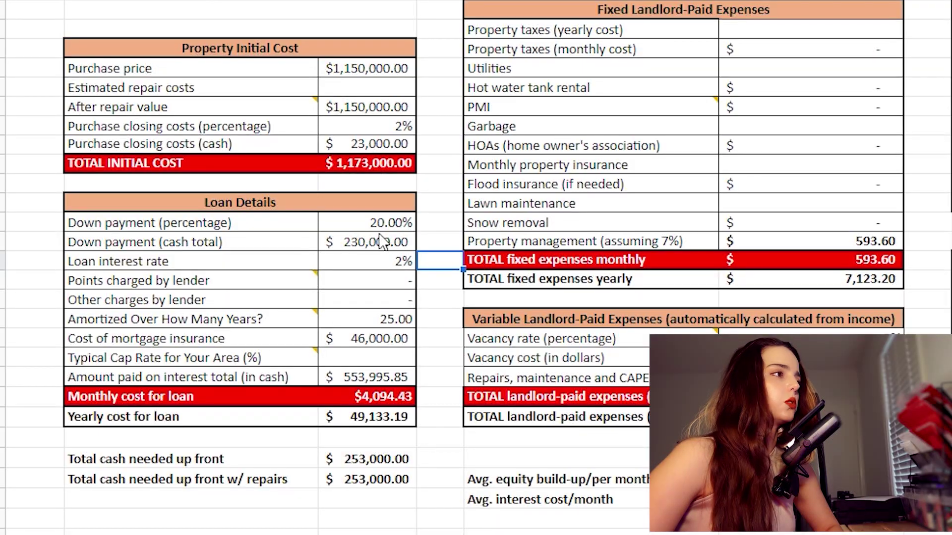
{"action": "key", "text": "Up"}
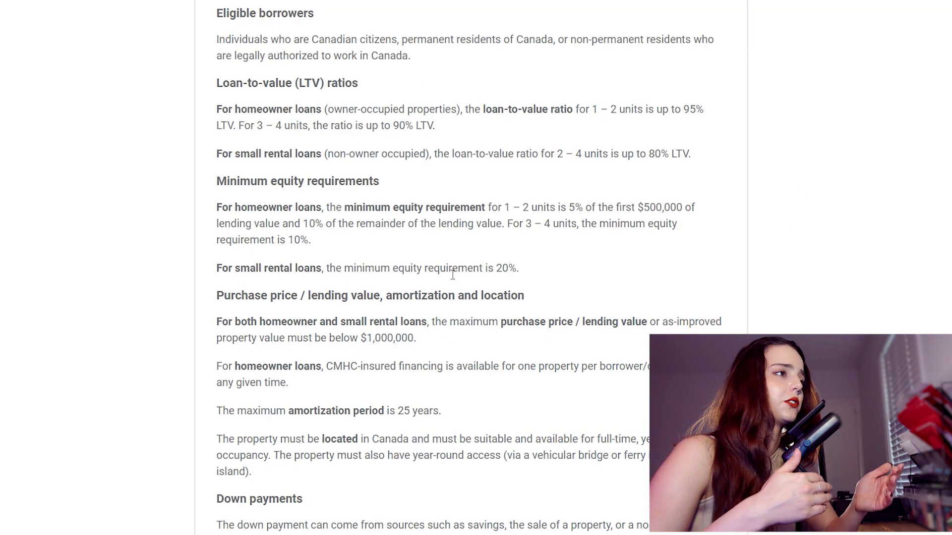
{"action": "left_click_drag", "start_coordinate": [215, 206], "coordinate": [280, 224]}
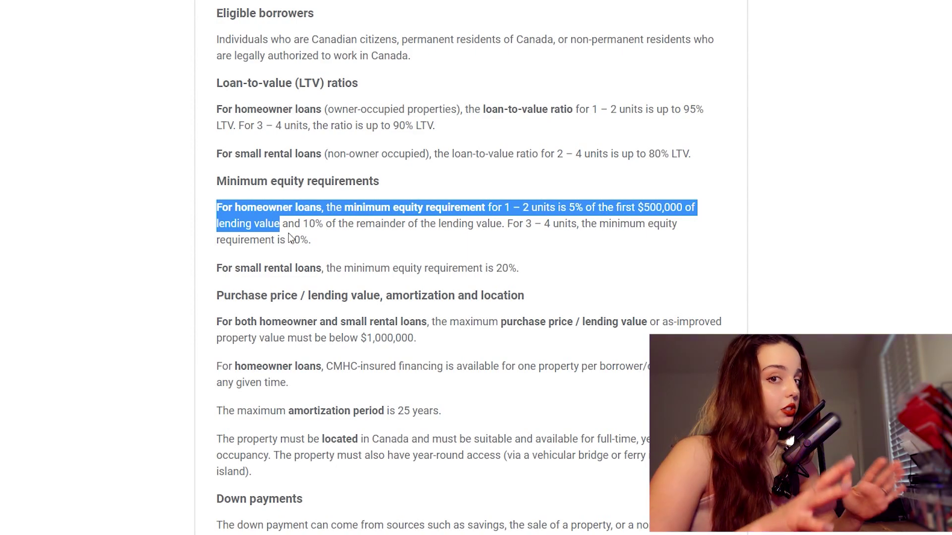
{"action": "left_click", "coordinate": [305, 228]}
{"action": "left_click_drag", "start_coordinate": [505, 224], "coordinate": [525, 241]}
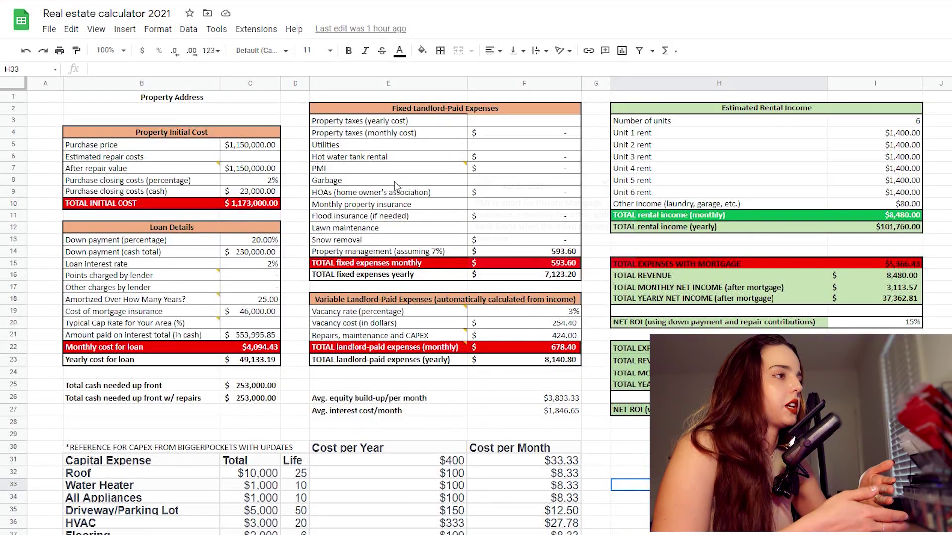
{"action": "left_click", "coordinate": [274, 252]}
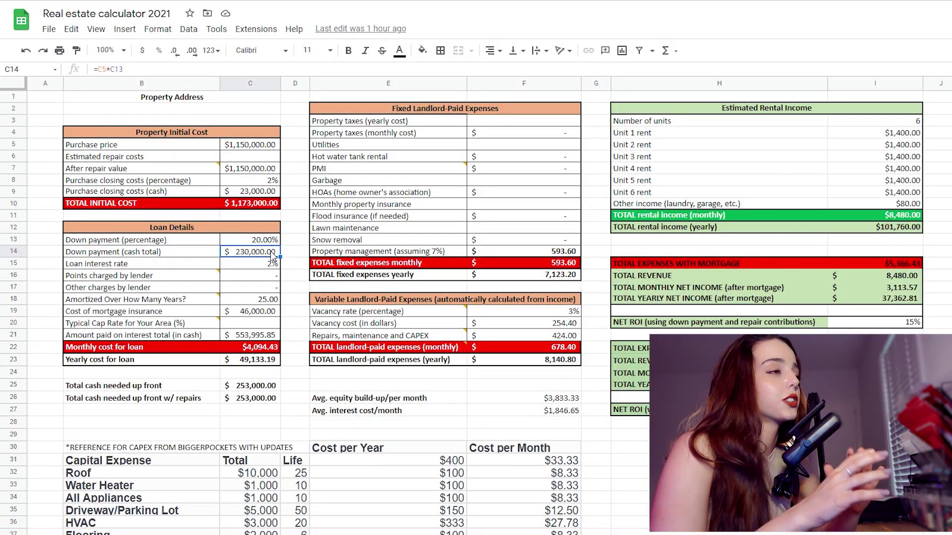
{"action": "left_click_drag", "start_coordinate": [247, 257], "coordinate": [170, 257]}
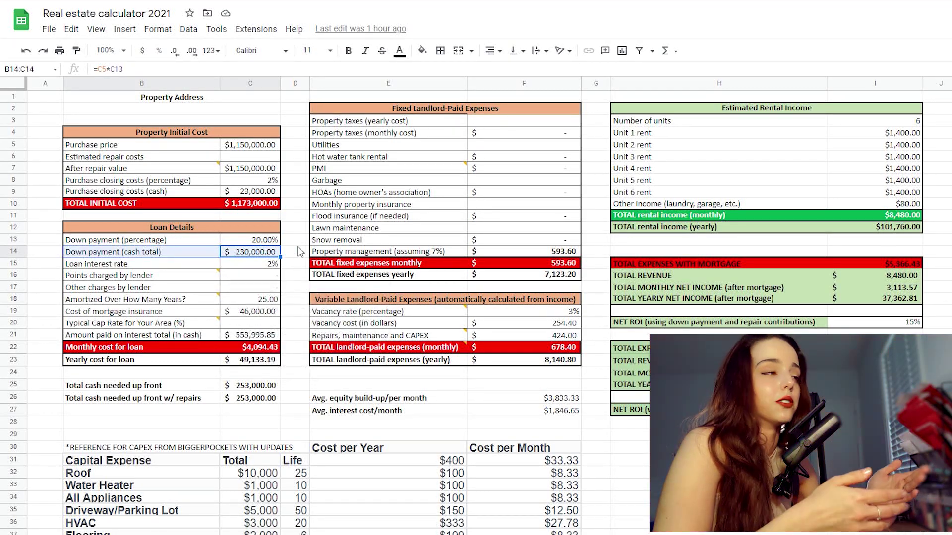
{"action": "scroll", "coordinate": [254, 299], "scroll_direction": "down", "scroll_amount": 1}
{"action": "left_click", "coordinate": [254, 299]}
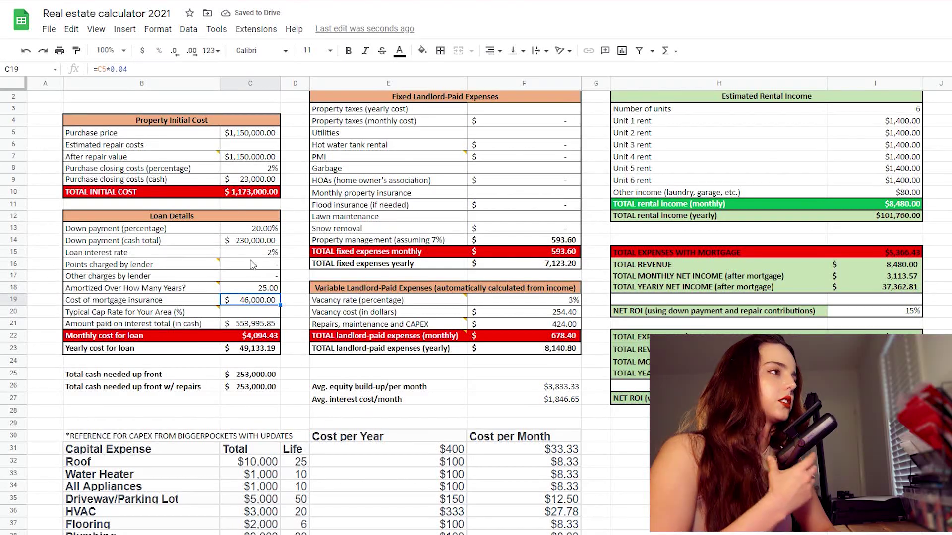
{"action": "left_click", "coordinate": [290, 303]}
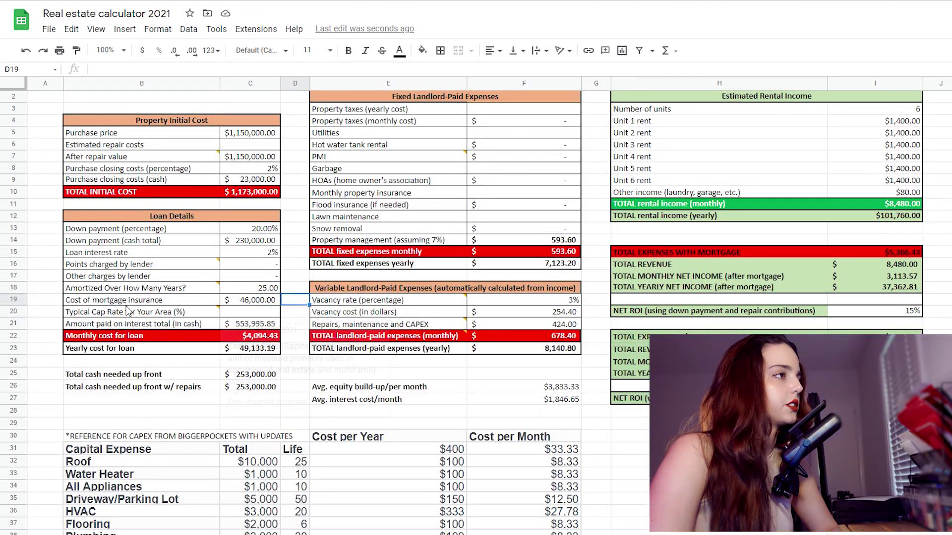
{"action": "left_click_drag", "start_coordinate": [246, 303], "coordinate": [148, 303]}
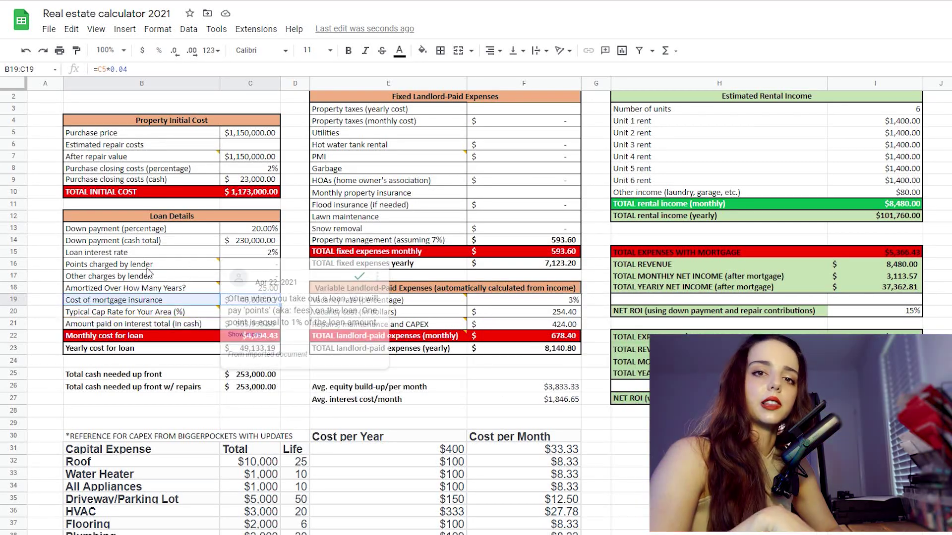
{"action": "left_click", "coordinate": [295, 288]}
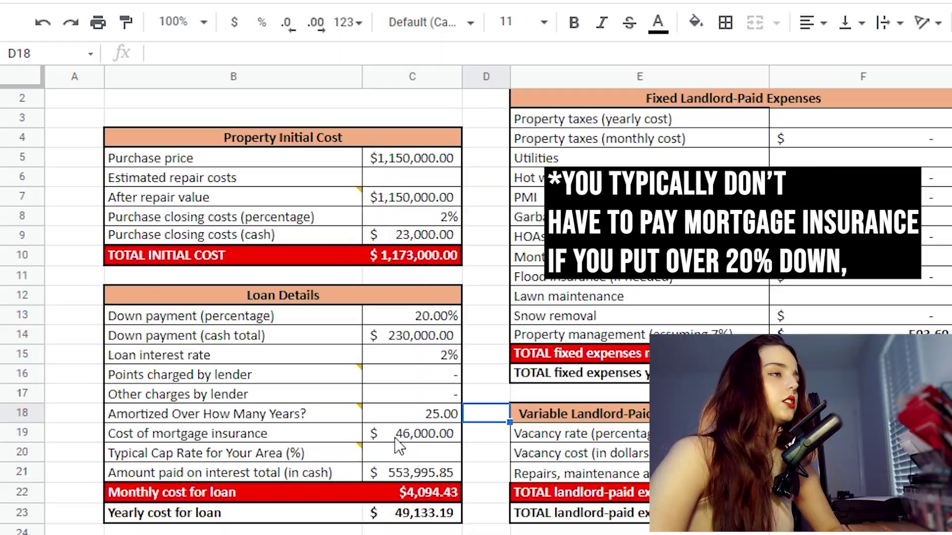
Step: Delete the =C5*0.04 mortgage insurance formula in C19, leaving the cell empty
{"action": "left_click", "coordinate": [396, 436]}
{"action": "key", "text": "Return"}
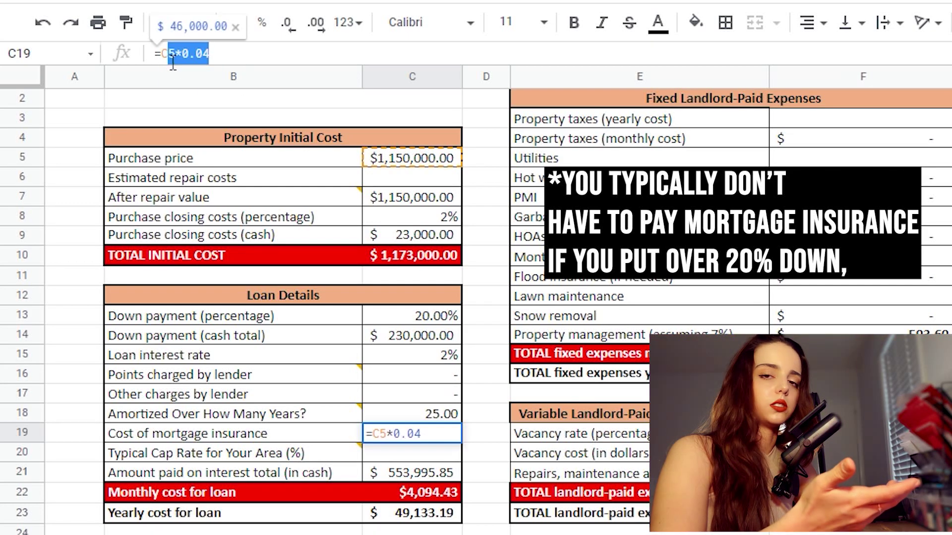
{"action": "key", "text": "Escape"}
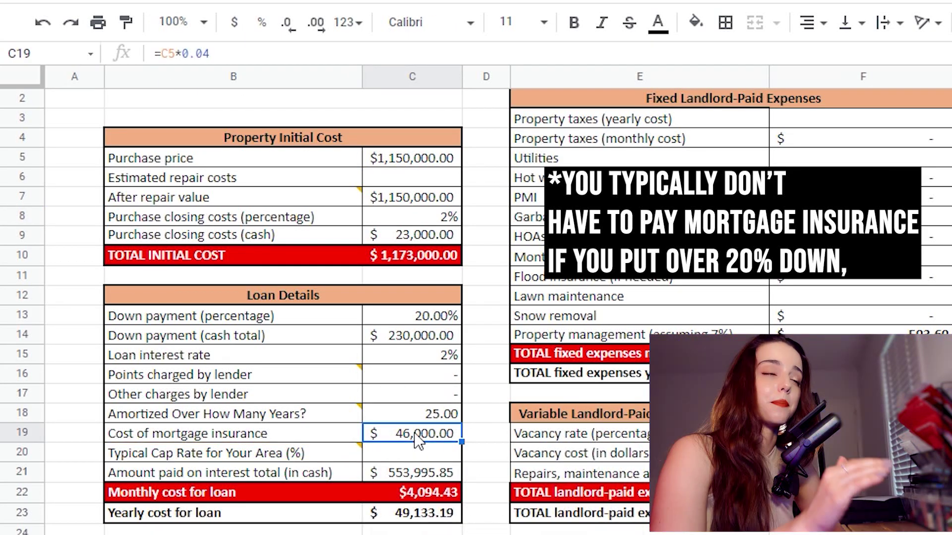
{"action": "key", "text": "Return"}
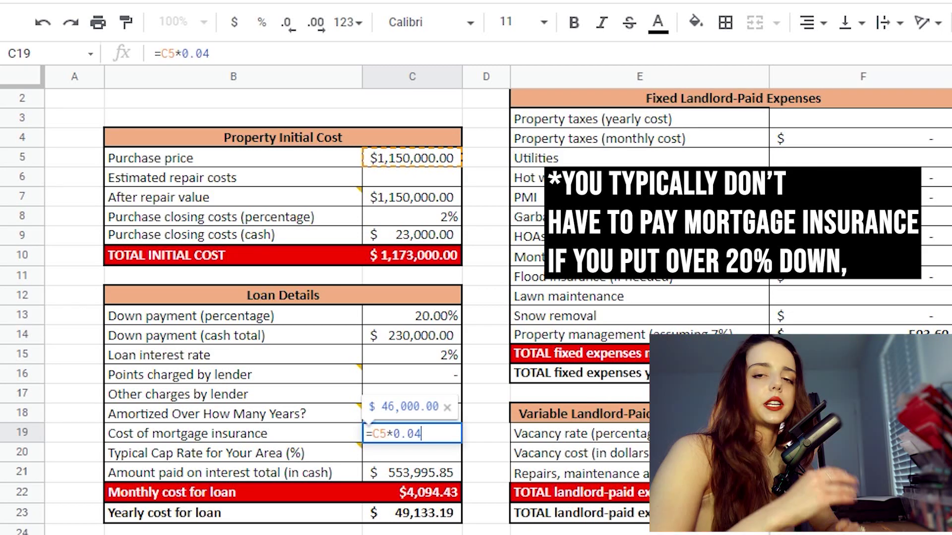
{"action": "key", "text": "BackSpace"}
{"action": "key", "text": "BackSpace"}
{"action": "key", "text": "BackSpace"}
{"action": "key", "text": "BackSpace"}
{"action": "key", "text": "BackSpace"}
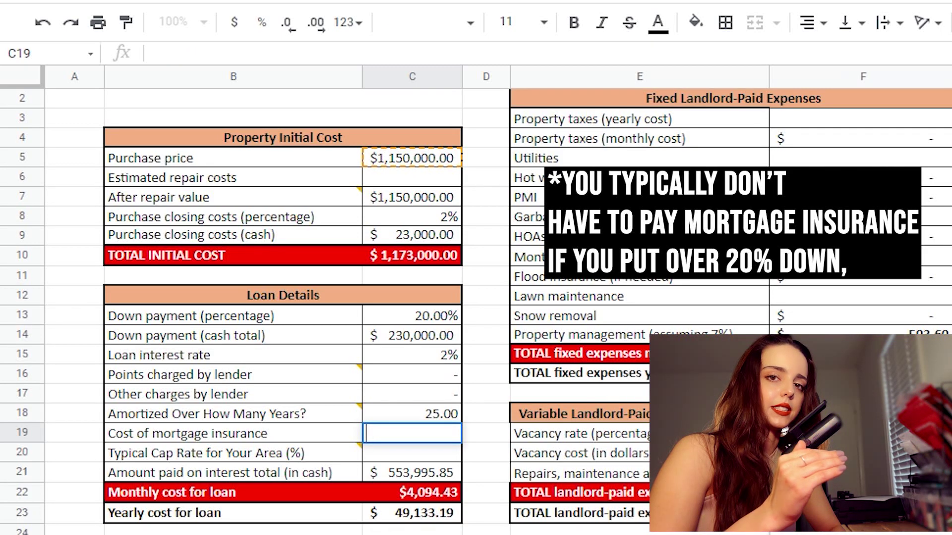
{"action": "left_click", "coordinate": [74, 376]}
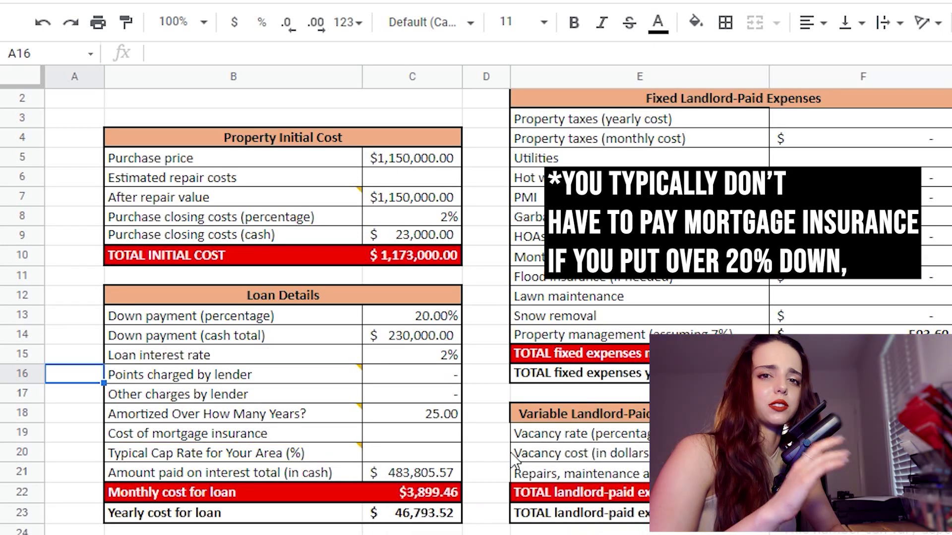
{"action": "left_click", "coordinate": [941, 533]}
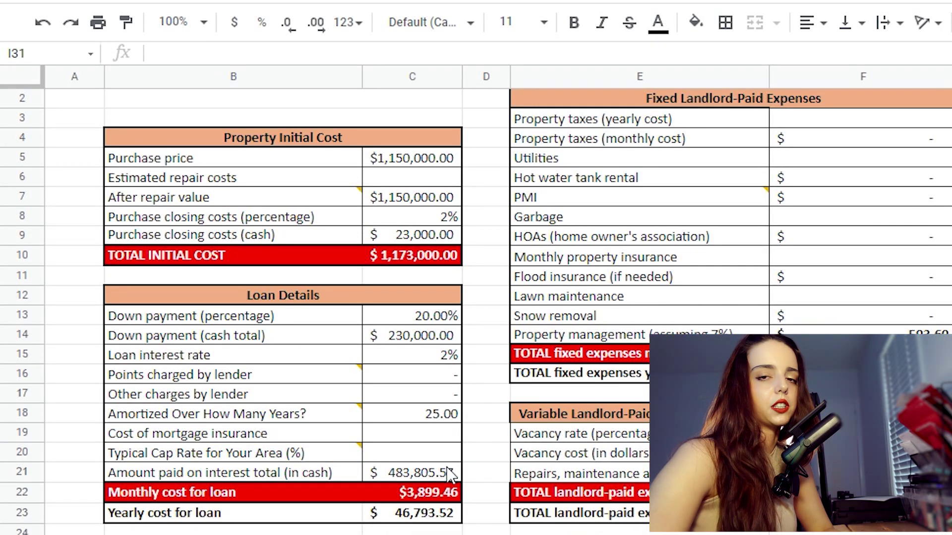
{"action": "left_click_drag", "start_coordinate": [448, 416], "coordinate": [323, 423]}
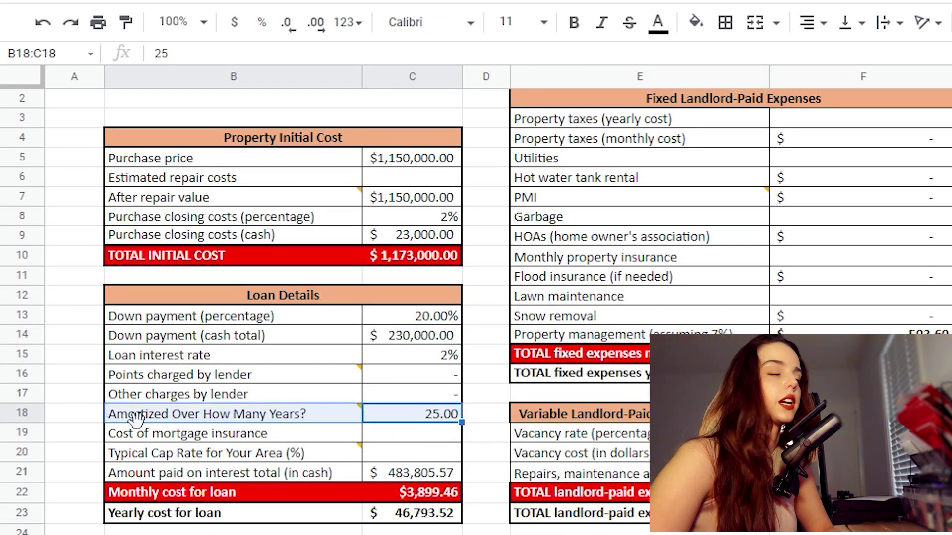
{"action": "left_click", "coordinate": [490, 382]}
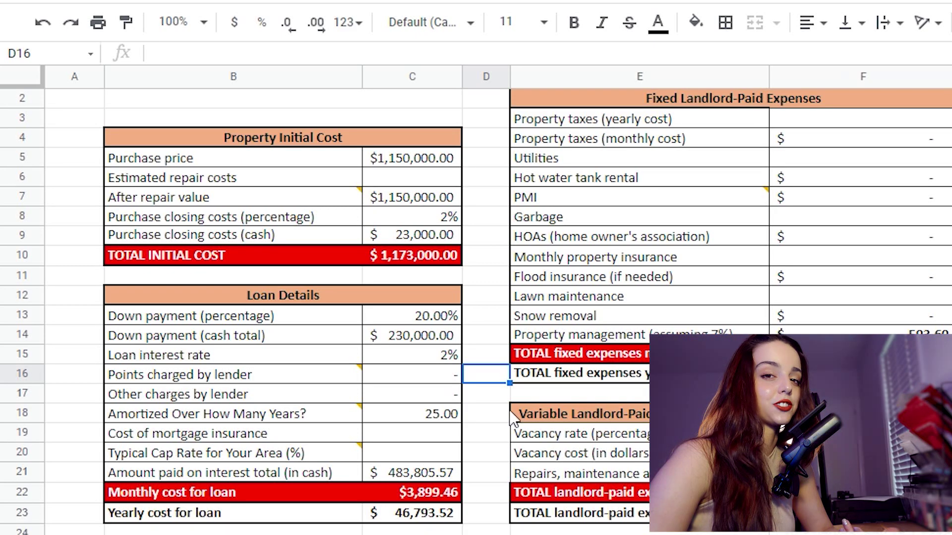
{"action": "left_click_drag", "start_coordinate": [448, 475], "coordinate": [253, 478]}
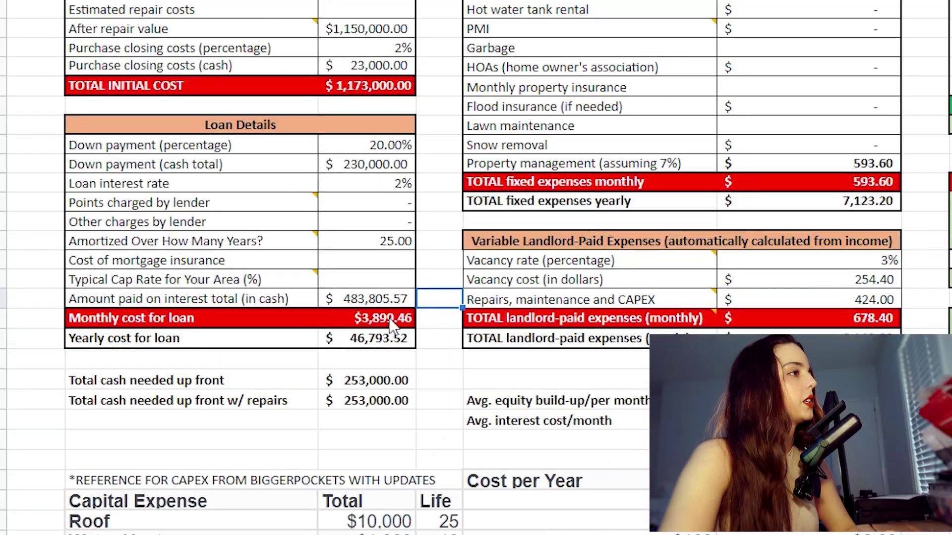
Step: Review the monthly and yearly loan costs, cash needed up front, repair costs and property taxes rows
{"action": "left_click", "coordinate": [250, 336]}
{"action": "left_click", "coordinate": [121, 324], "text": "shift"}
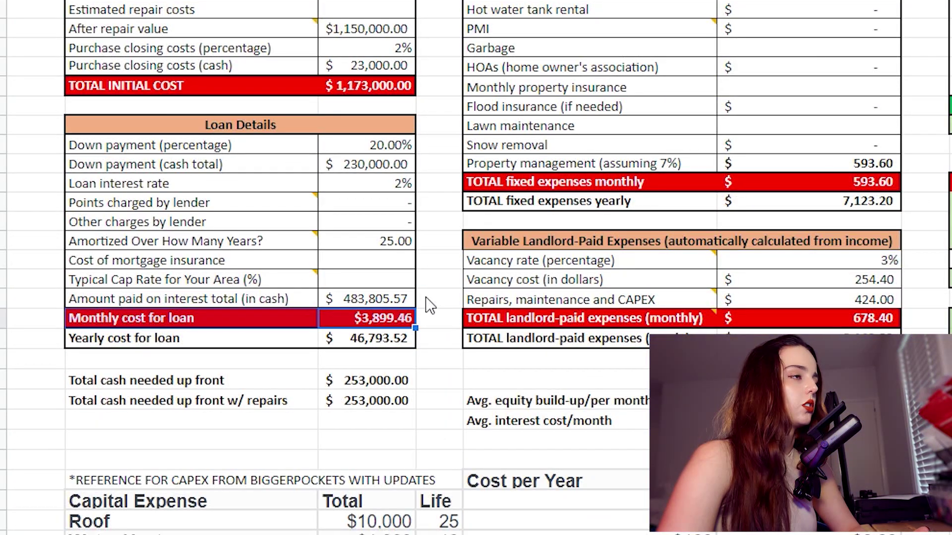
{"action": "left_click", "coordinate": [389, 341]}
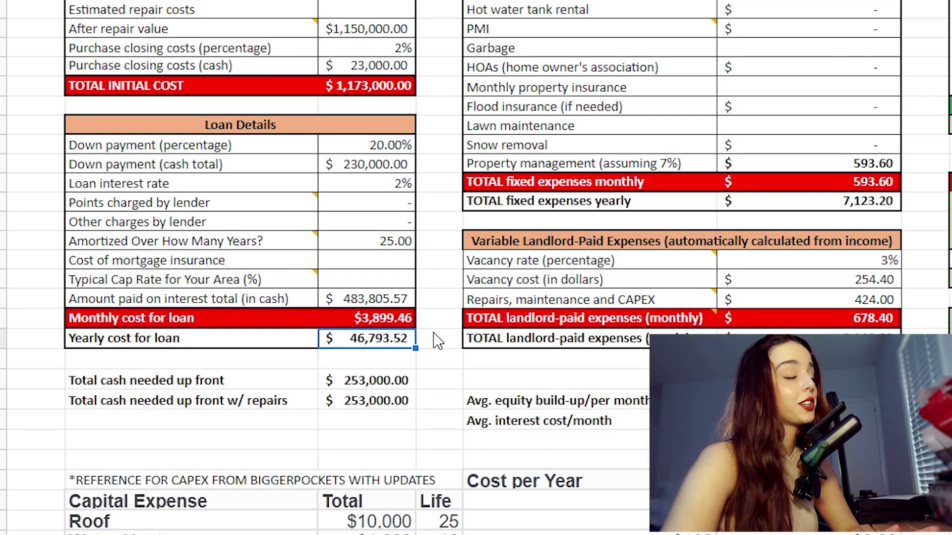
{"action": "left_click", "coordinate": [403, 385]}
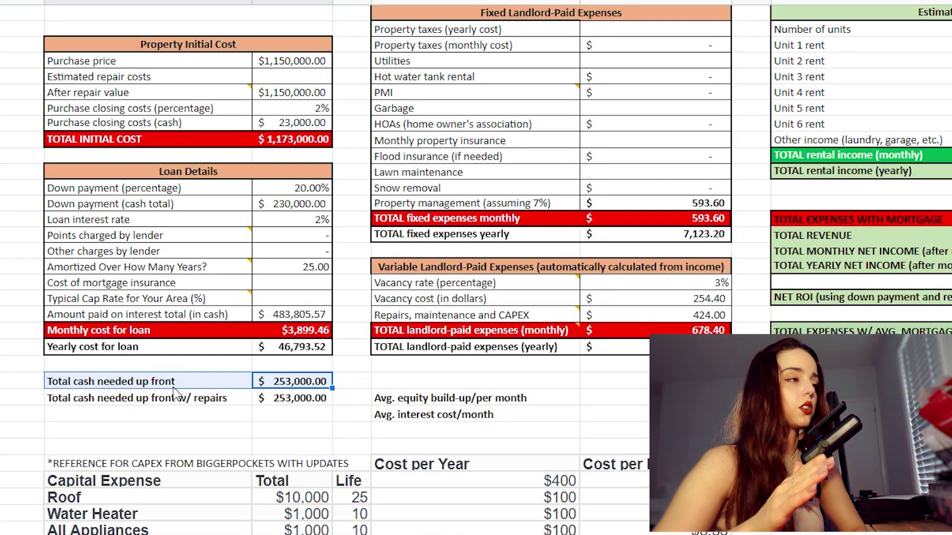
{"action": "key", "text": "Right"}
{"action": "left_click_drag", "start_coordinate": [313, 387], "coordinate": [119, 381]}
{"action": "mouse_move", "coordinate": [314, 400]}
{"action": "left_mouse_down"}
{"action": "mouse_move", "coordinate": [70, 397]}
{"action": "mouse_move", "coordinate": [298, 401]}
{"action": "mouse_move", "coordinate": [109, 414]}
{"action": "mouse_move", "coordinate": [263, 410]}
{"action": "mouse_move", "coordinate": [330, 396]}
{"action": "left_mouse_up"}
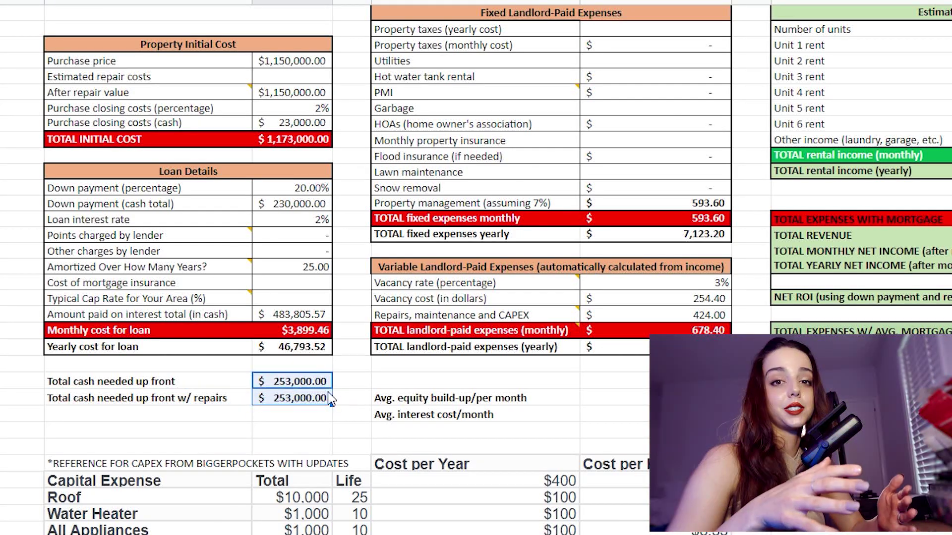
{"action": "left_click", "coordinate": [315, 77]}
{"action": "left_click_drag", "start_coordinate": [315, 76], "coordinate": [173, 75]}
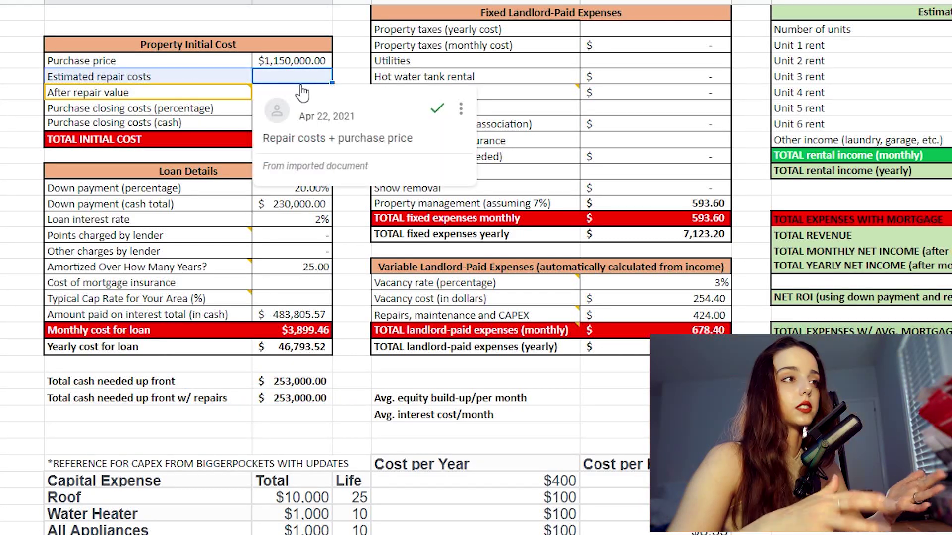
{"action": "left_click", "coordinate": [356, 64]}
{"action": "left_click_drag", "start_coordinate": [321, 404], "coordinate": [187, 404]}
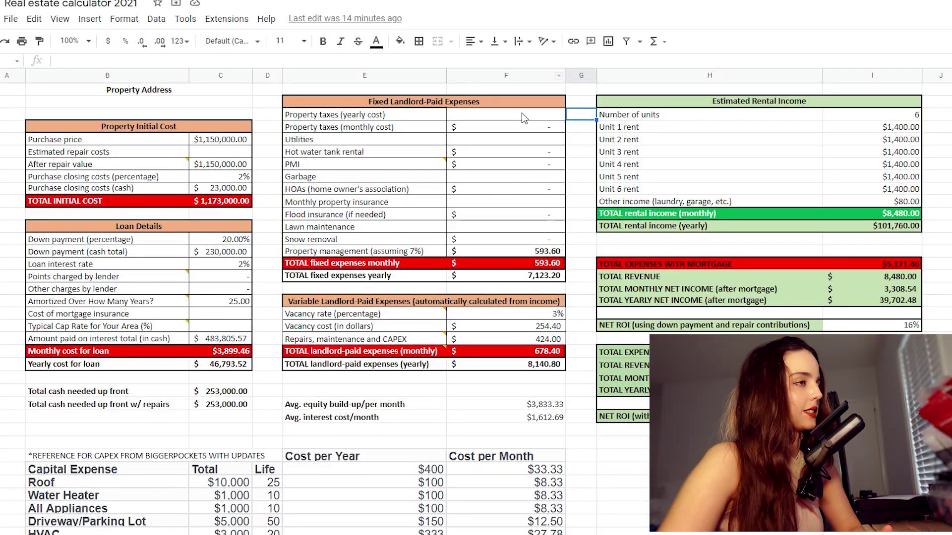
{"action": "left_click_drag", "start_coordinate": [675, 27], "coordinate": [481, 25]}
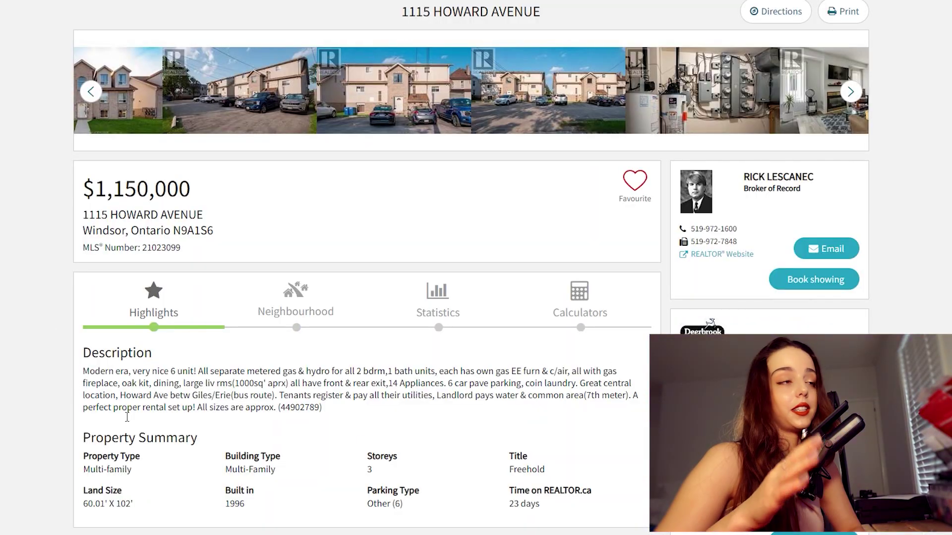
Step: Search 'Public property inquiry windsor ontario' and open the City of Windsor inquiry site
{"action": "scroll", "coordinate": [76, 346], "scroll_direction": "down", "scroll_amount": 15}
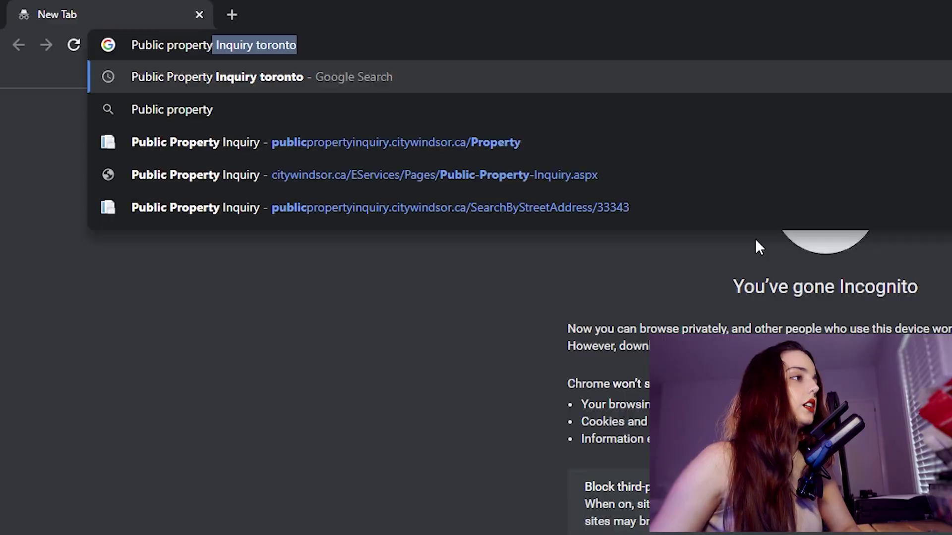
{"action": "type", "text": "inquiry wi"}
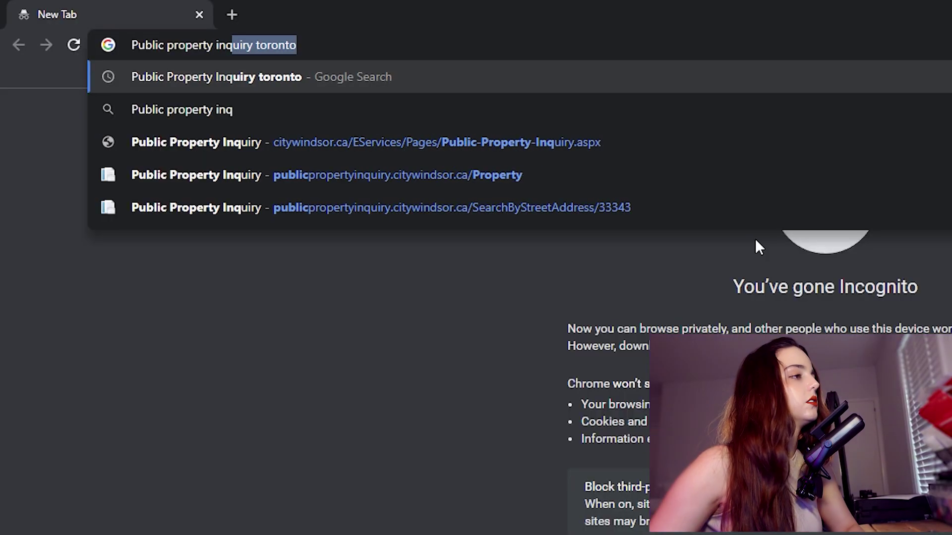
{"action": "type", "text": "ndsor ontario"}
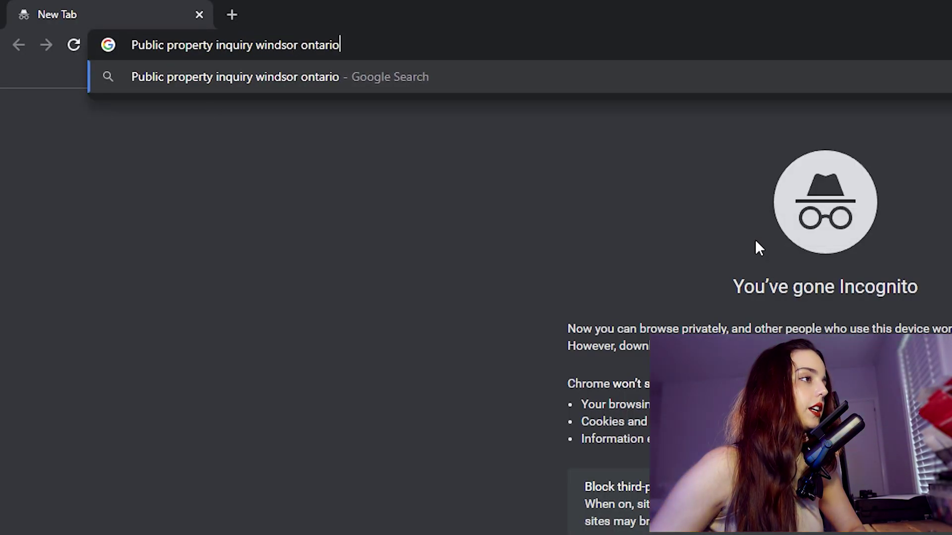
{"action": "key", "text": "Return"}
{"action": "left_click", "coordinate": [198, 153]}
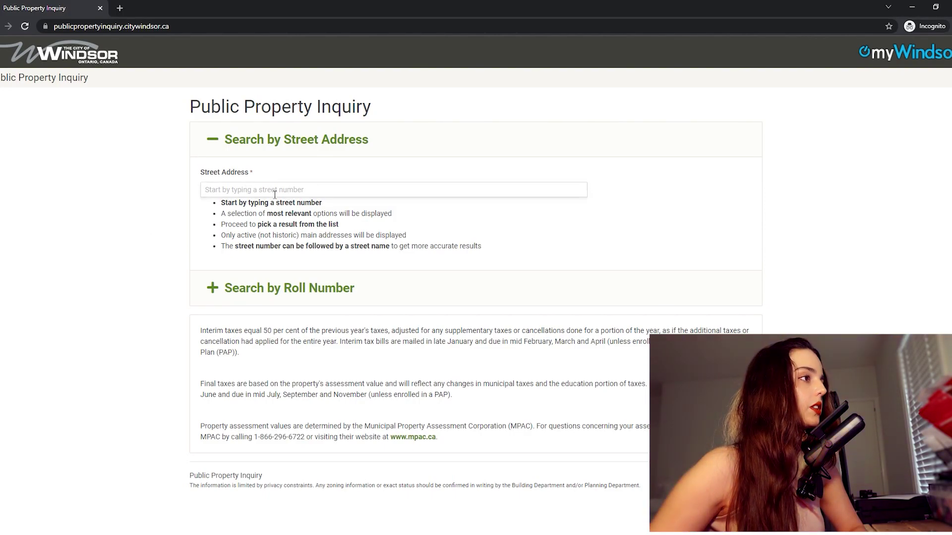
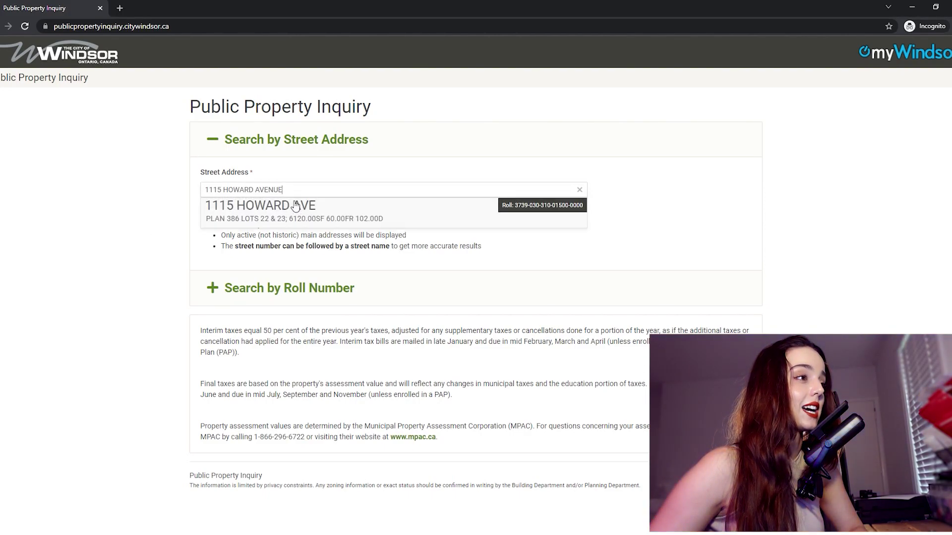
Step: Look up the listing's street address and select its 2021 total taxes of $7,783.90
{"action": "left_click", "coordinate": [297, 233]}
{"action": "scroll", "coordinate": [419, 265], "scroll_direction": "down", "scroll_amount": 2}
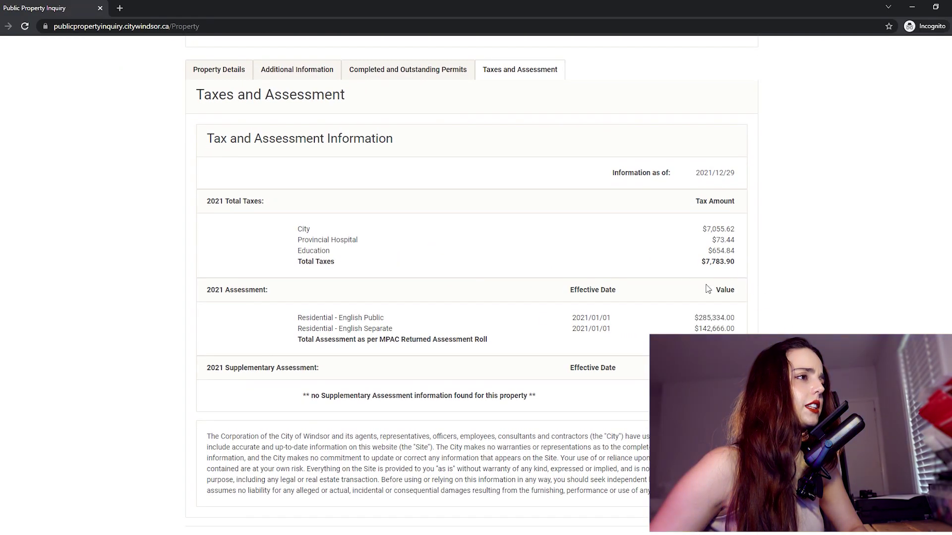
{"action": "left_click_drag", "start_coordinate": [743, 266], "coordinate": [701, 266]}
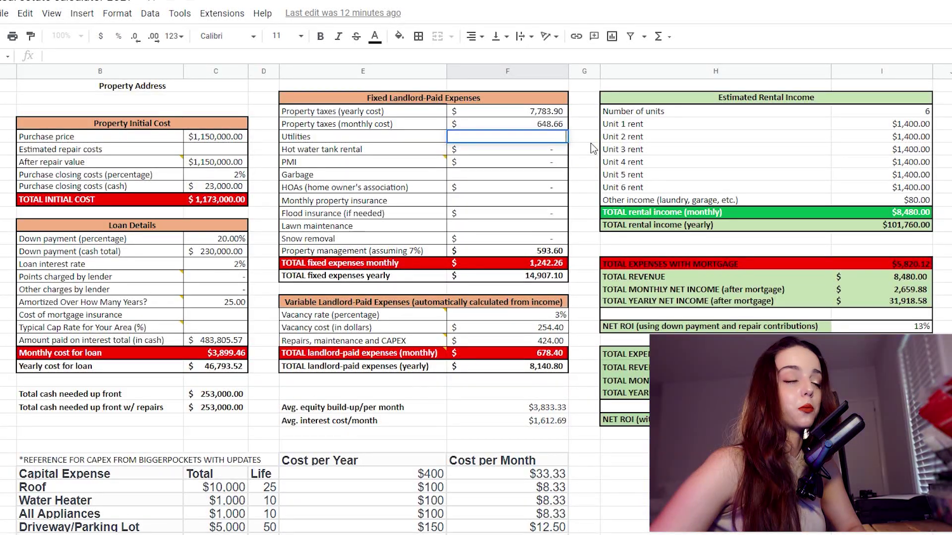
Step: Enter monthly utilities as 500+100, totalling $600.00
{"action": "type", "text": "500+"}
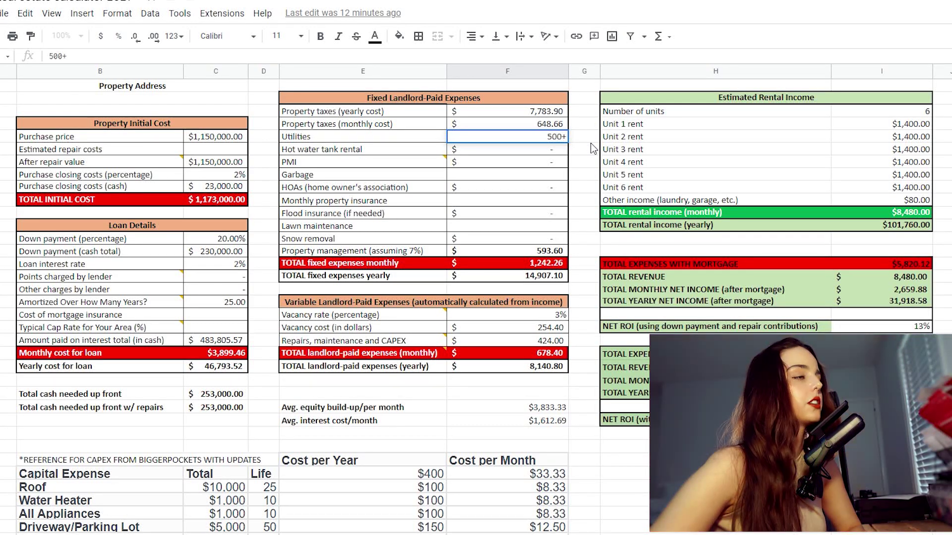
{"action": "type", "text": "100"}
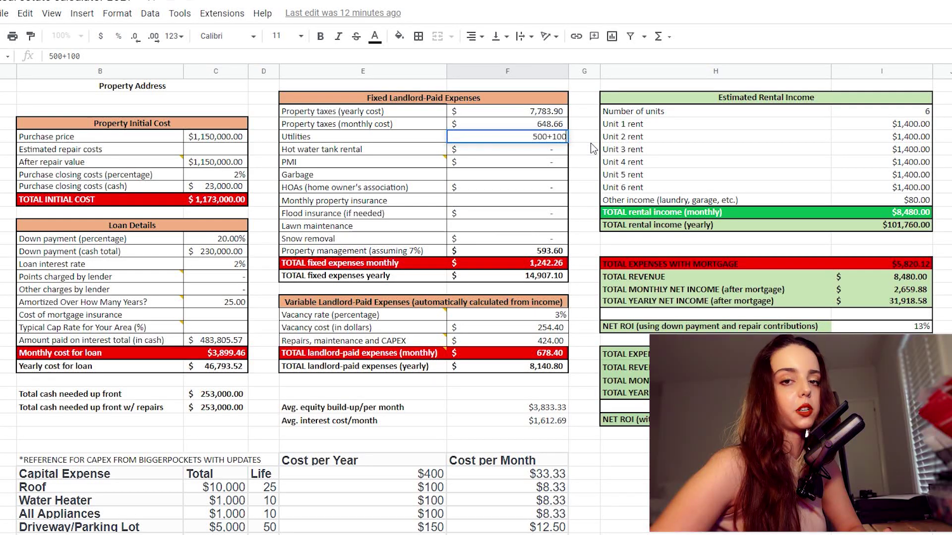
{"action": "key", "text": "Return"}
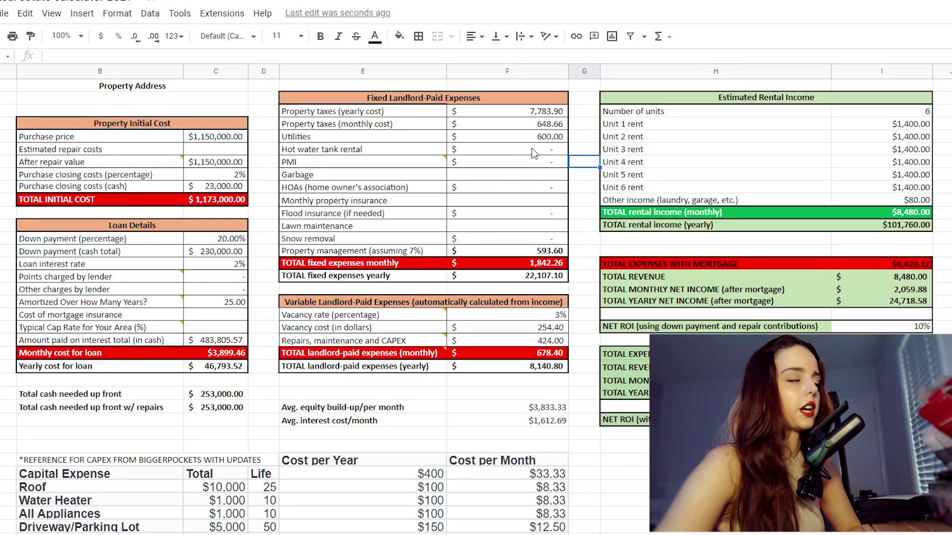
{"action": "left_click_drag", "start_coordinate": [543, 150], "coordinate": [388, 150]}
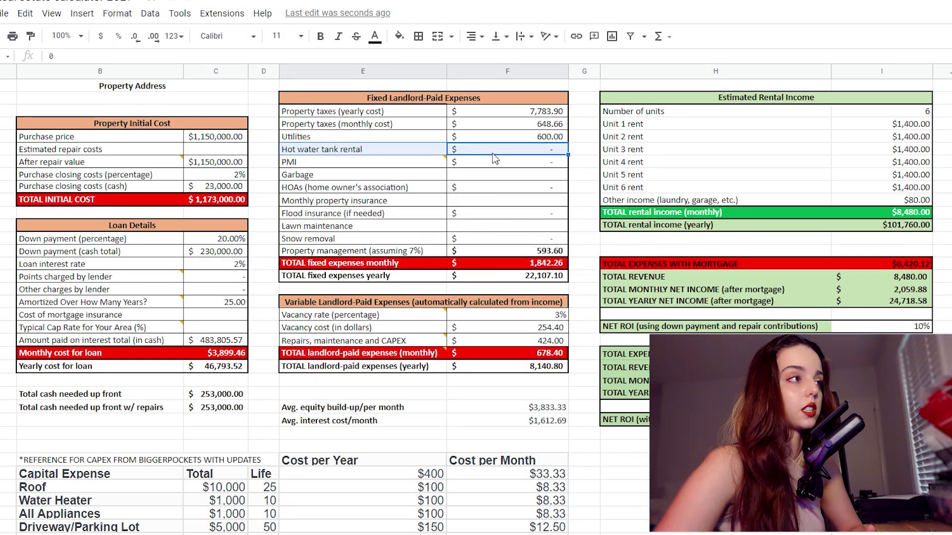
{"action": "left_click", "coordinate": [582, 154]}
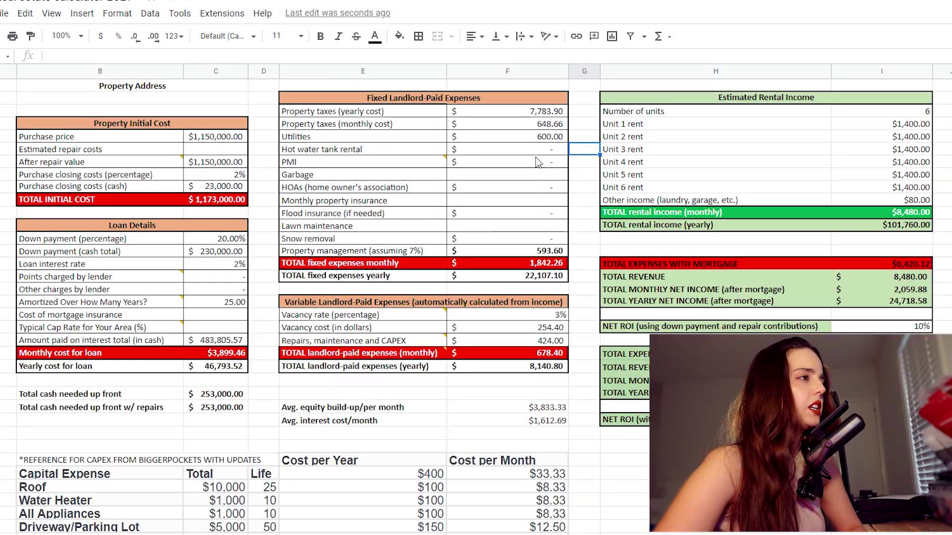
Step: Read the PMI note, then set the Garbage cost to 70
{"action": "left_click", "coordinate": [432, 159]}
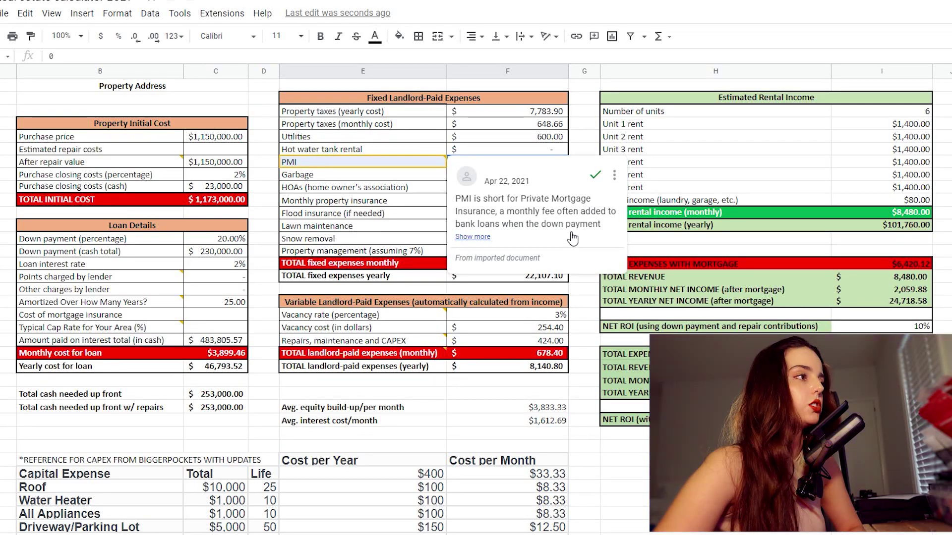
{"action": "left_click", "coordinate": [472, 237]}
{"action": "left_click", "coordinate": [418, 178]}
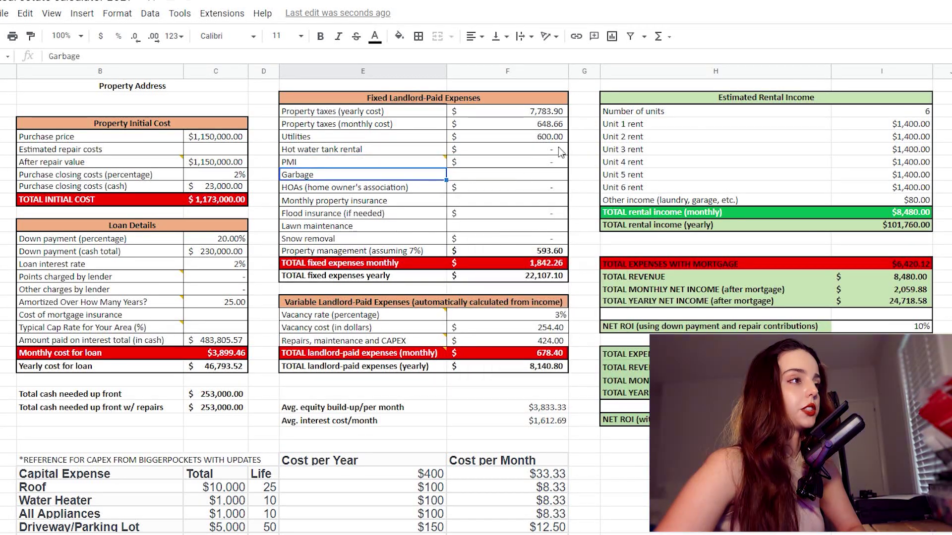
{"action": "left_click", "coordinate": [499, 179]}
{"action": "type", "text": "70"}
{"action": "key", "text": "Return"}
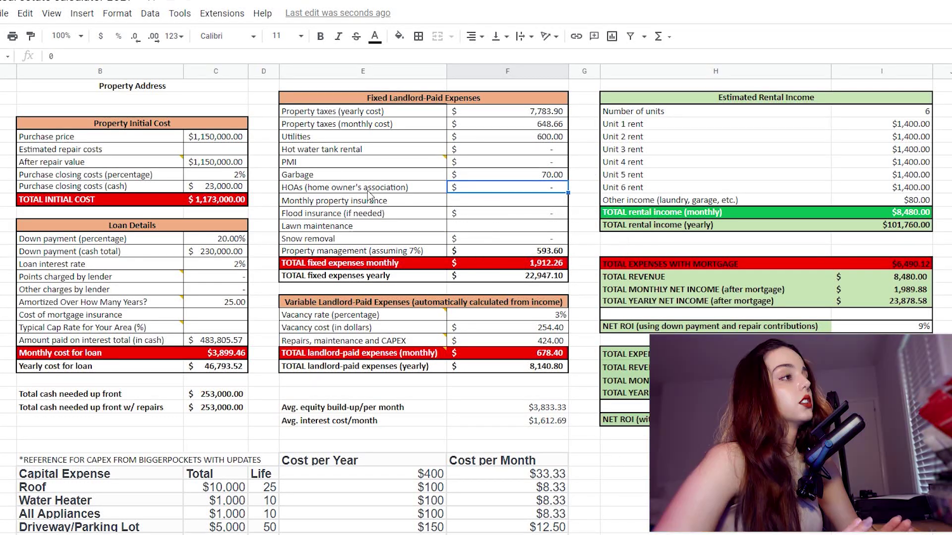
{"action": "left_click_drag", "start_coordinate": [362, 192], "coordinate": [498, 193]}
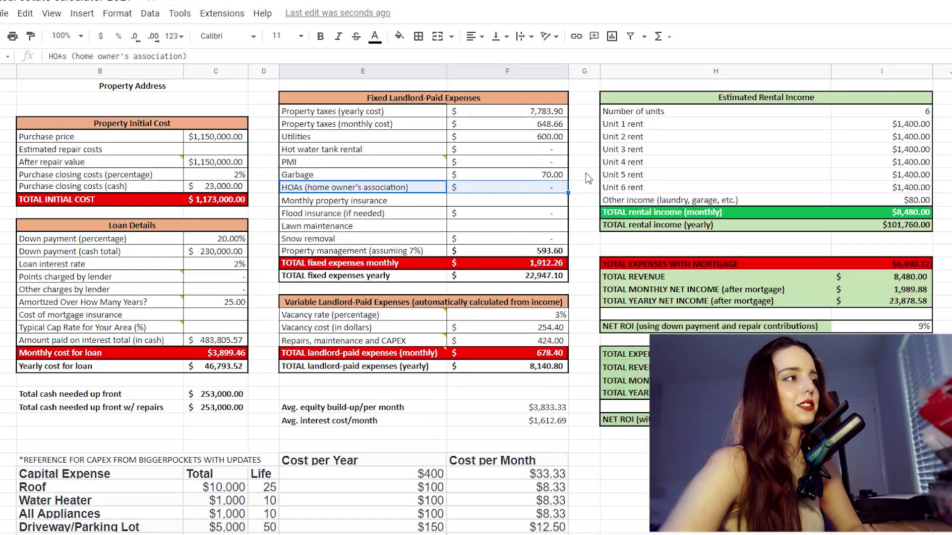
Step: Put 250 in column F's Monthly property insurance cell, raising fixed expenses to $2,162.26
{"action": "left_click", "coordinate": [553, 189]}
{"action": "left_click", "coordinate": [551, 202]}
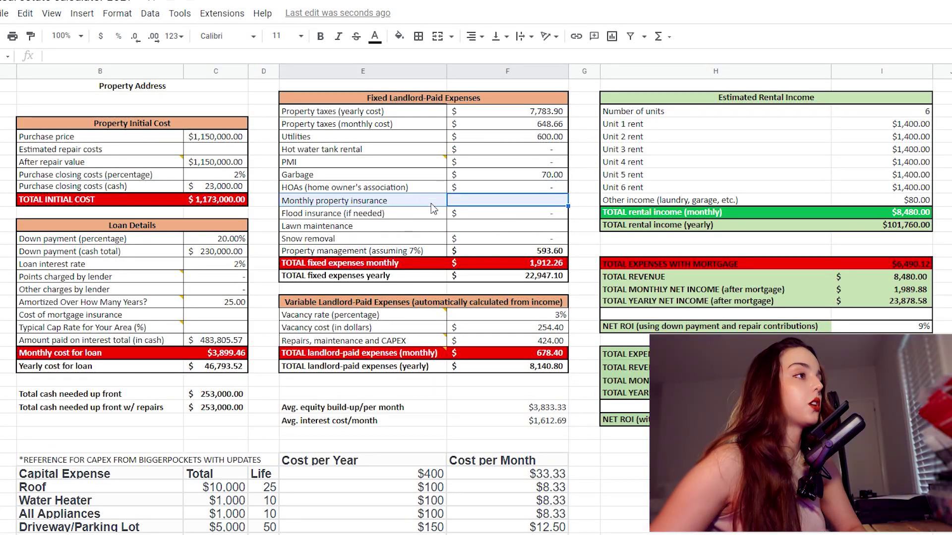
{"action": "double_click", "coordinate": [479, 201]}
{"action": "type", "text": "250"}
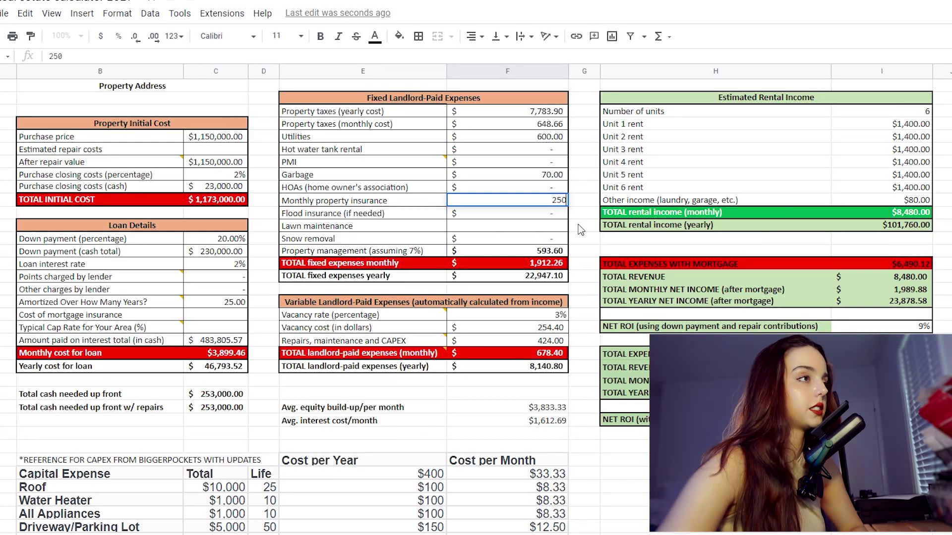
{"action": "key", "text": "Return"}
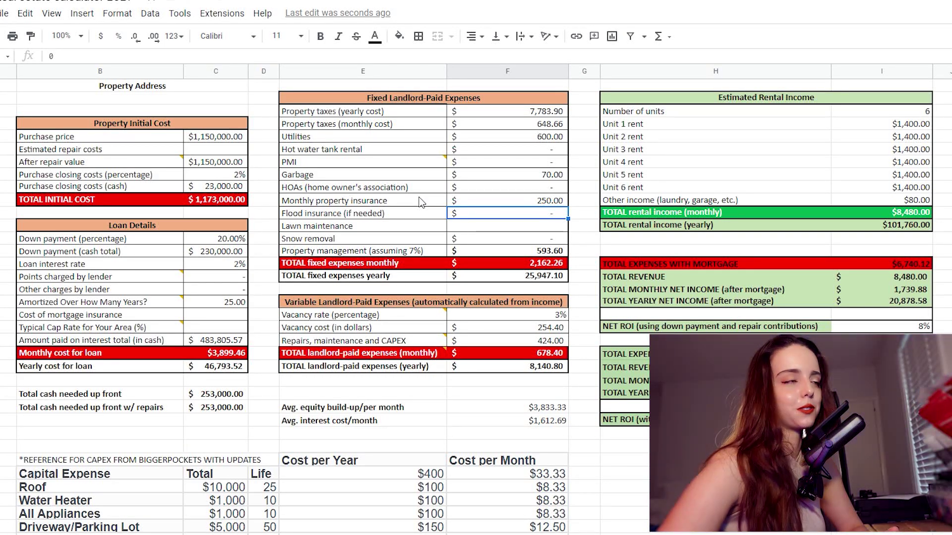
{"action": "key", "text": "shift+Left"}
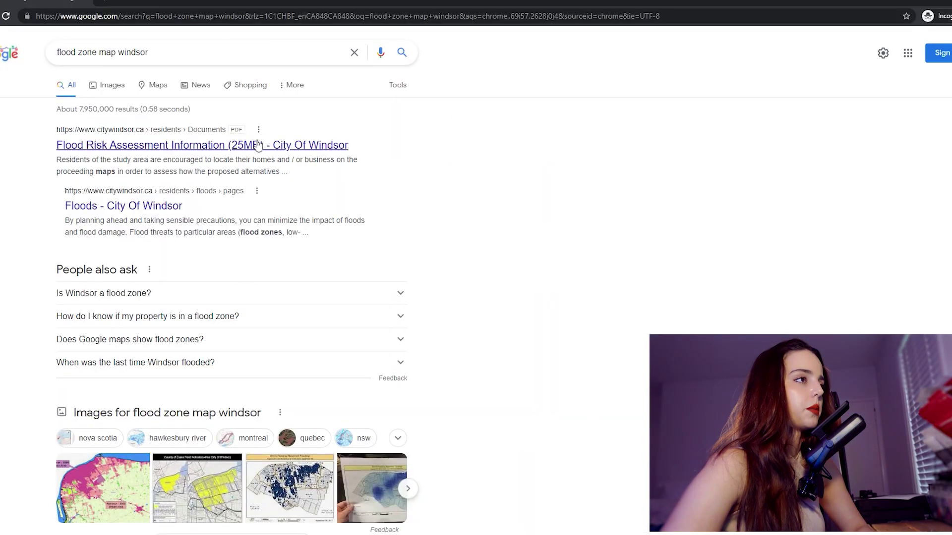
Step: Open the East Riverside Flood Risk Assessment PDF from the search results and read down to the Alternatives page
{"action": "left_click", "coordinate": [258, 145]}
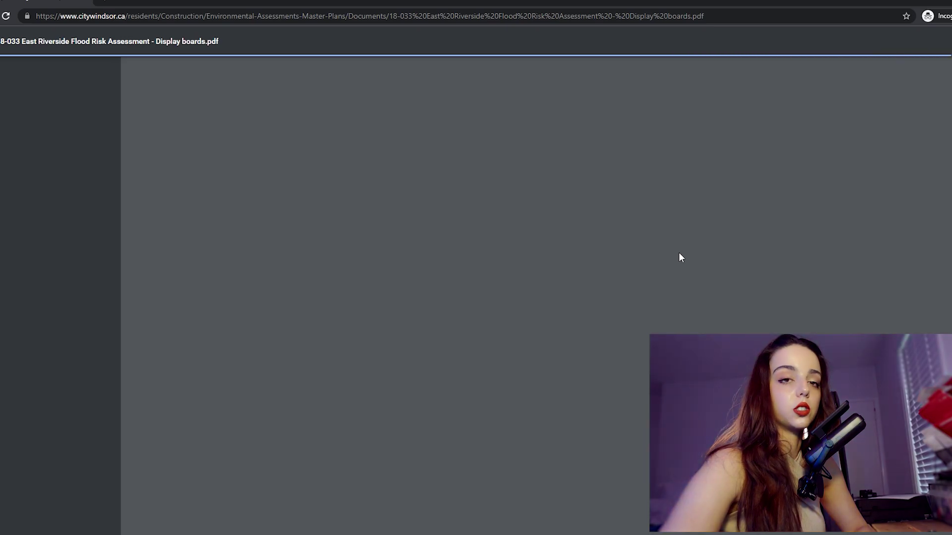
{"action": "scroll", "coordinate": [680, 256], "scroll_direction": "down", "scroll_amount": 2}
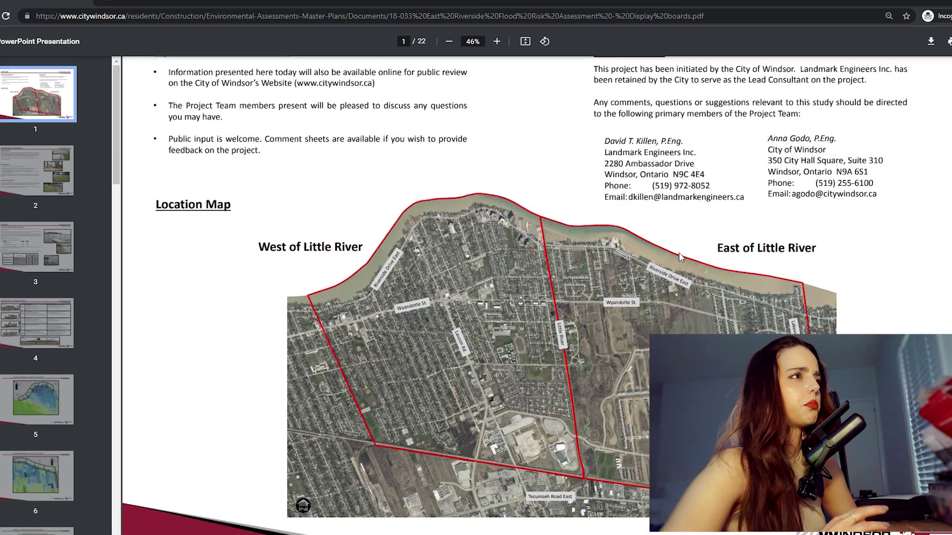
{"action": "scroll", "coordinate": [679, 252], "scroll_direction": "down", "scroll_amount": 8}
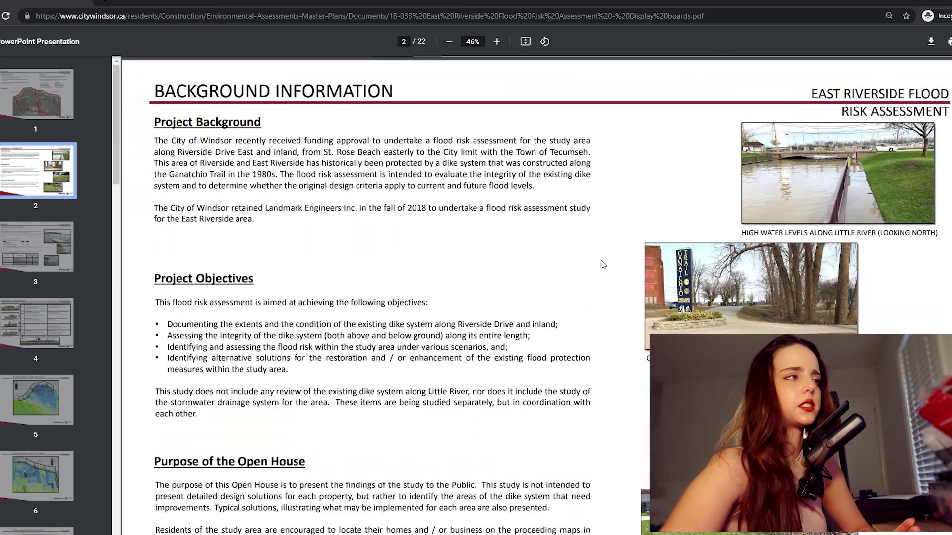
{"action": "scroll", "coordinate": [638, 263], "scroll_direction": "down", "scroll_amount": 15}
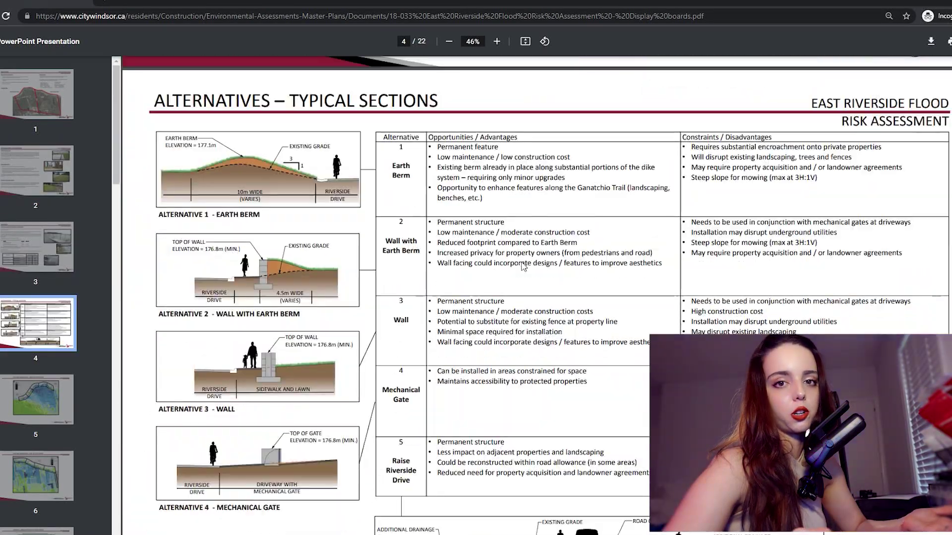
{"action": "scroll", "coordinate": [521, 263], "scroll_direction": "down", "scroll_amount": 8}
{"action": "key", "text": "alt+Tab"}
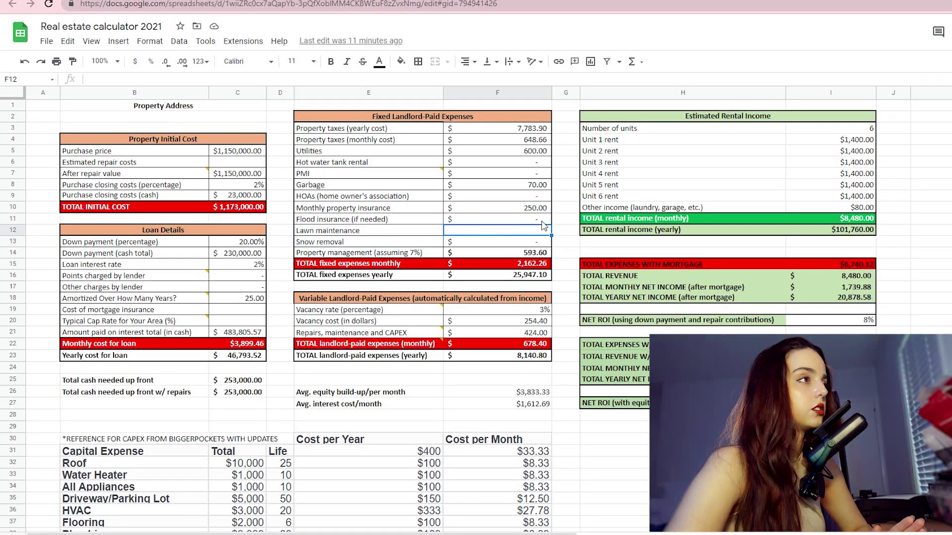
Step: Enter 100 for lawn maintenance in F12 and review F14's property management formula =I11*0.07
{"action": "type", "text": "100"}
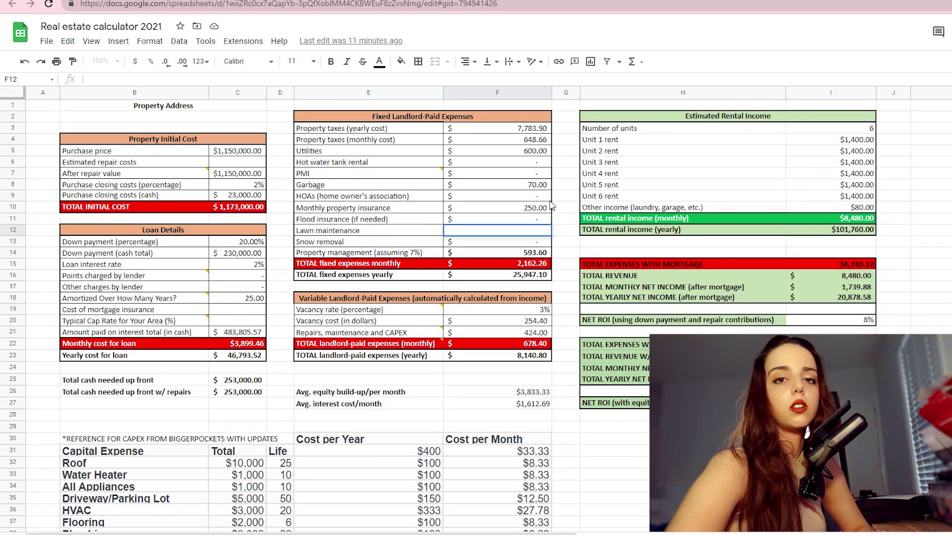
{"action": "left_click", "coordinate": [565, 219]}
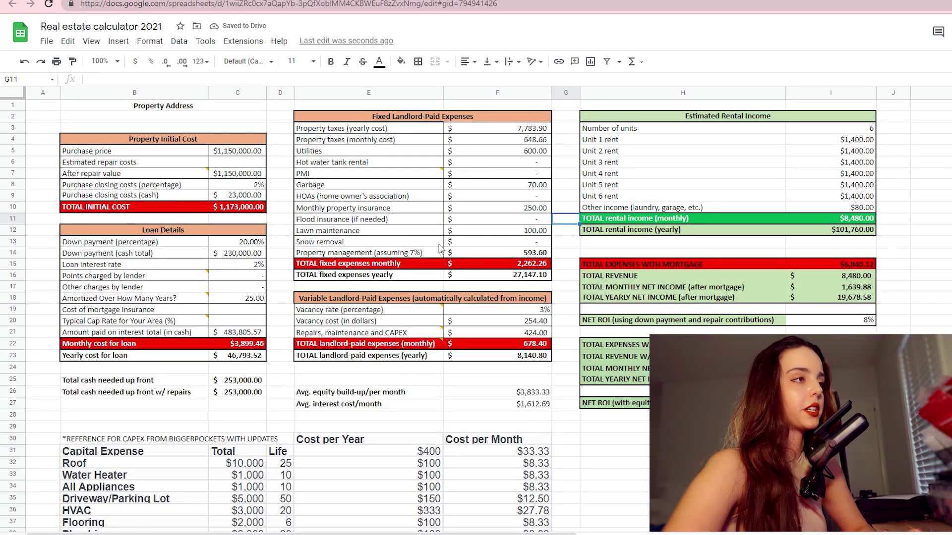
{"action": "left_click", "coordinate": [498, 254]}
{"action": "triple_click", "coordinate": [113, 81]}
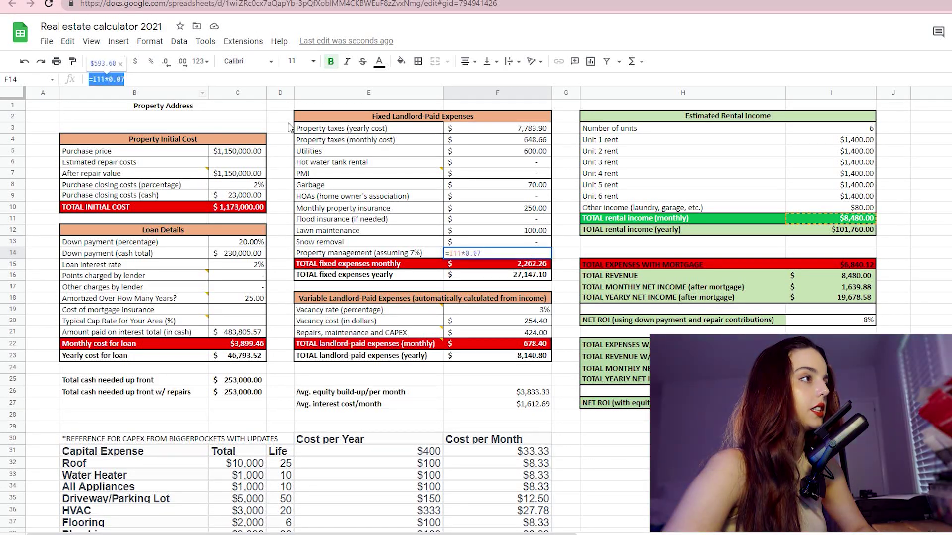
{"action": "key", "text": "Tab"}
{"action": "key", "text": "Tab"}
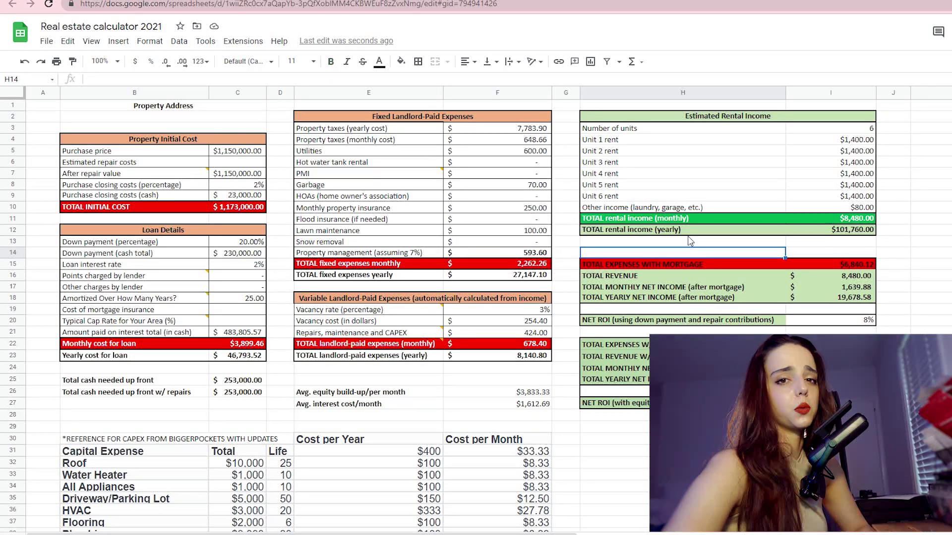
Step: Clear lawn maintenance, leaving property management at $593.60 and yearly net income at $20,878.58
{"action": "left_click", "coordinate": [867, 219]}
{"action": "left_click", "coordinate": [495, 253]}
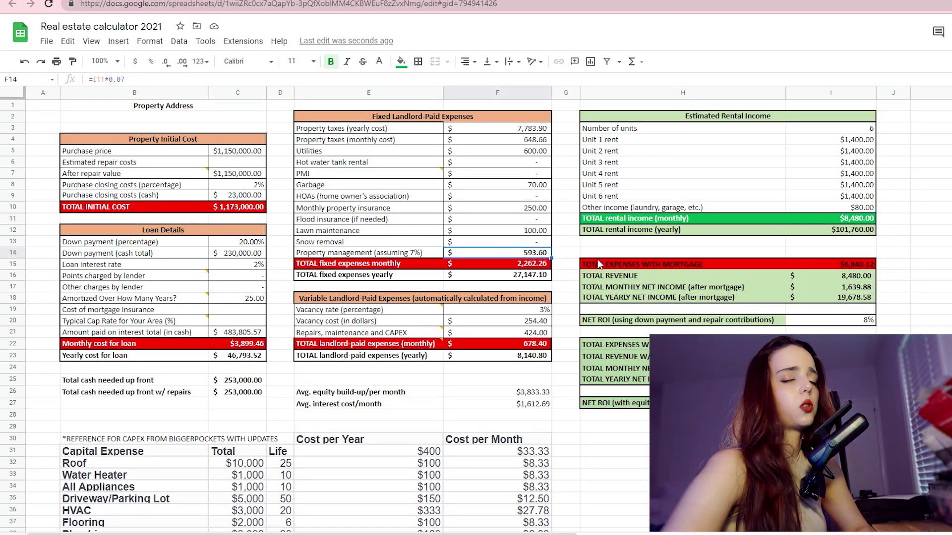
{"action": "left_click", "coordinate": [558, 254]}
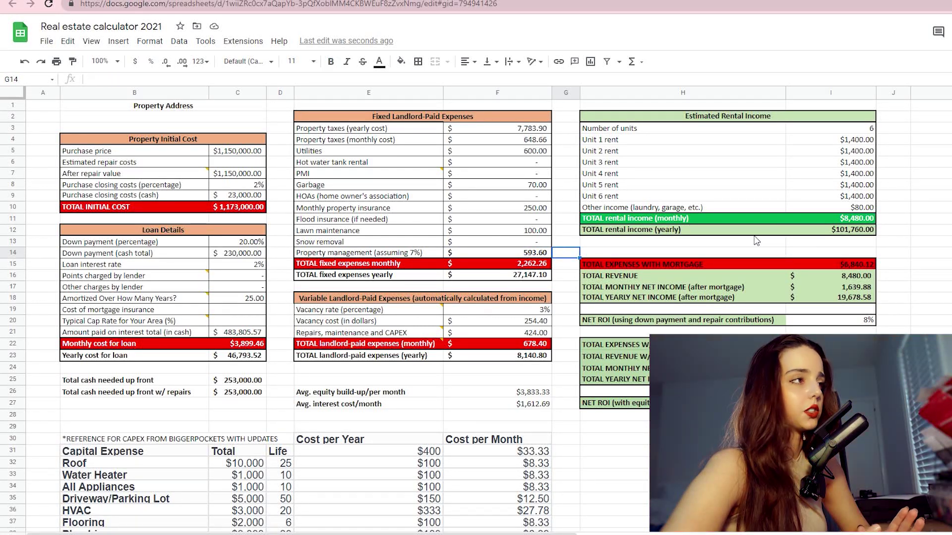
{"action": "double_click", "coordinate": [542, 231]}
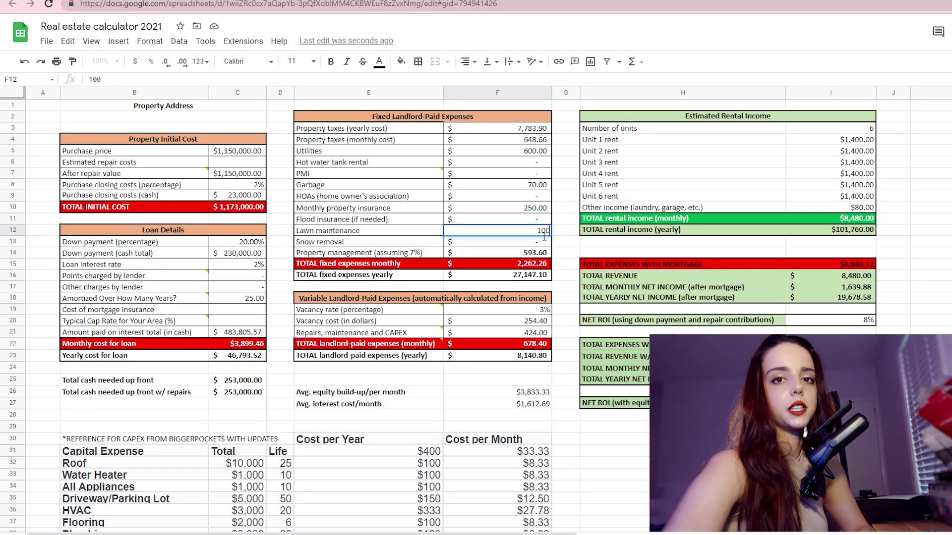
{"action": "left_click", "coordinate": [558, 232]}
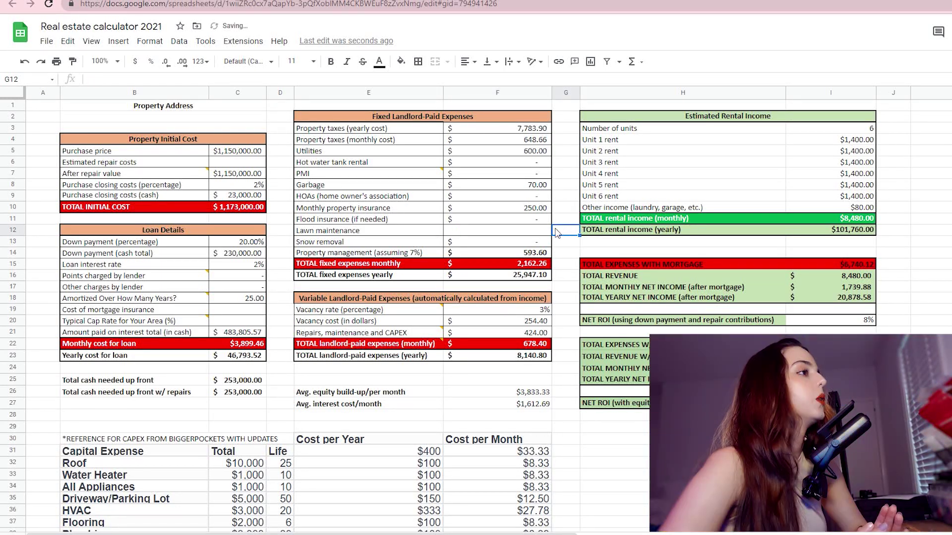
{"action": "left_click", "coordinate": [537, 311]}
{"action": "left_click", "coordinate": [531, 322]}
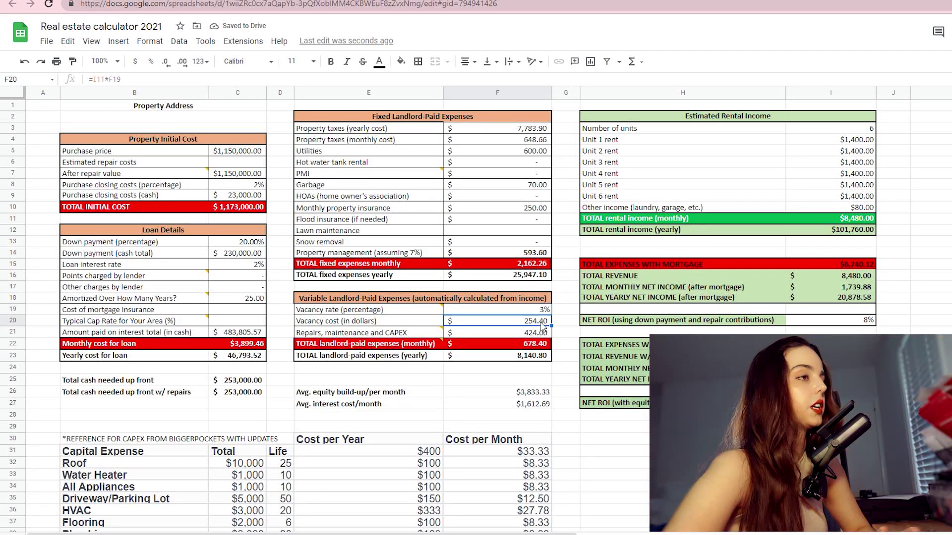
{"action": "double_click", "coordinate": [511, 322]}
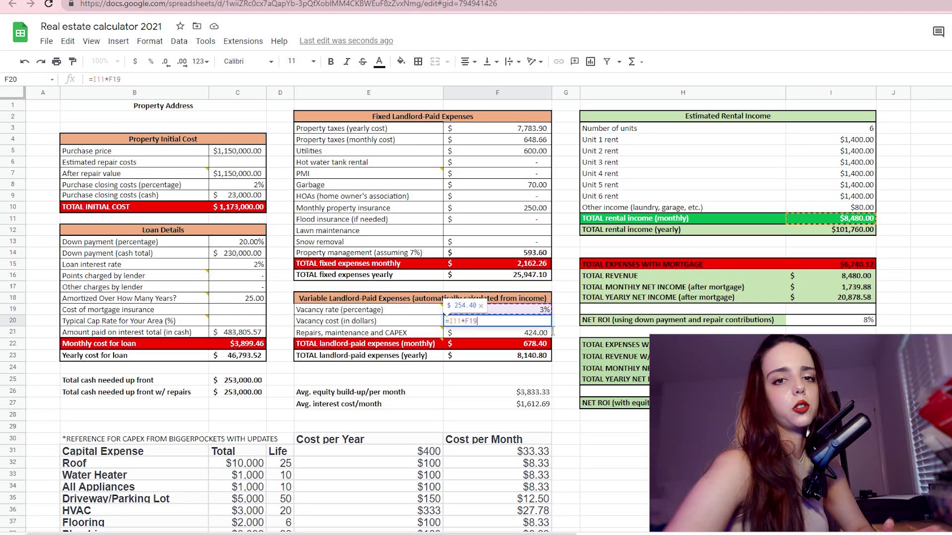
{"action": "left_click", "coordinate": [560, 322]}
{"action": "double_click", "coordinate": [533, 335]}
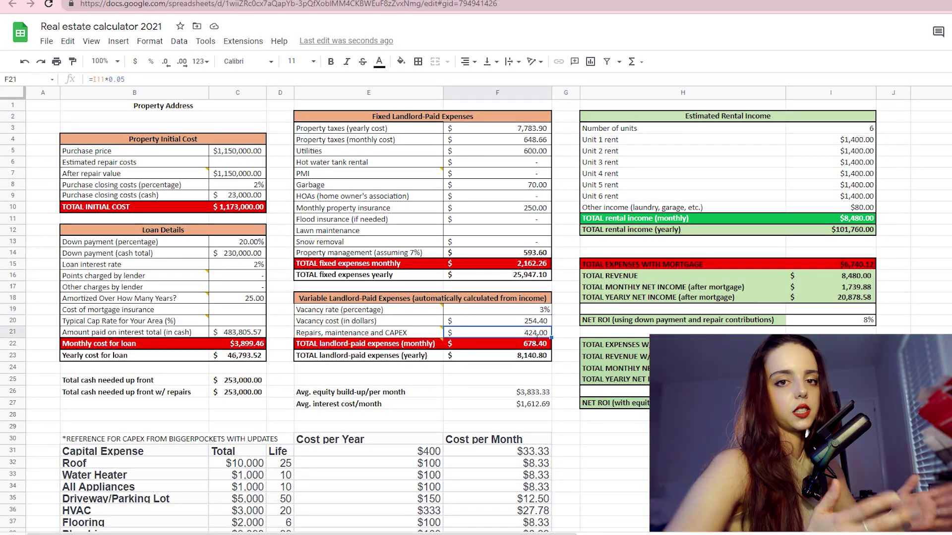
{"action": "left_click", "coordinate": [570, 337]}
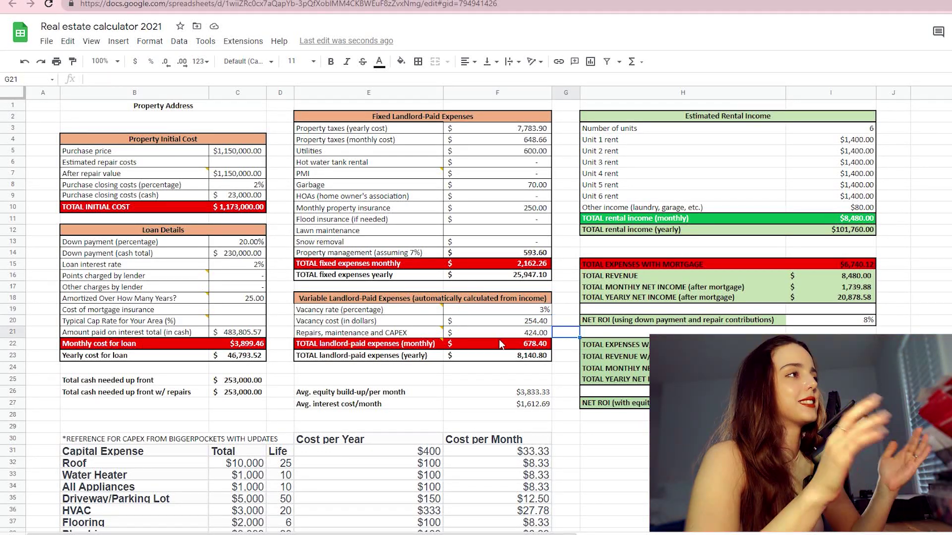
{"action": "left_click", "coordinate": [399, 336]}
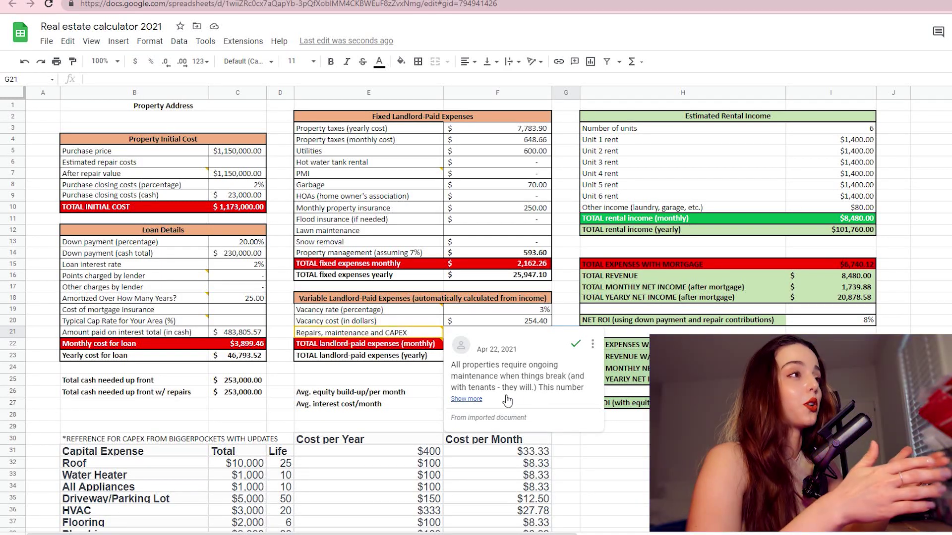
{"action": "left_click", "coordinate": [471, 399]}
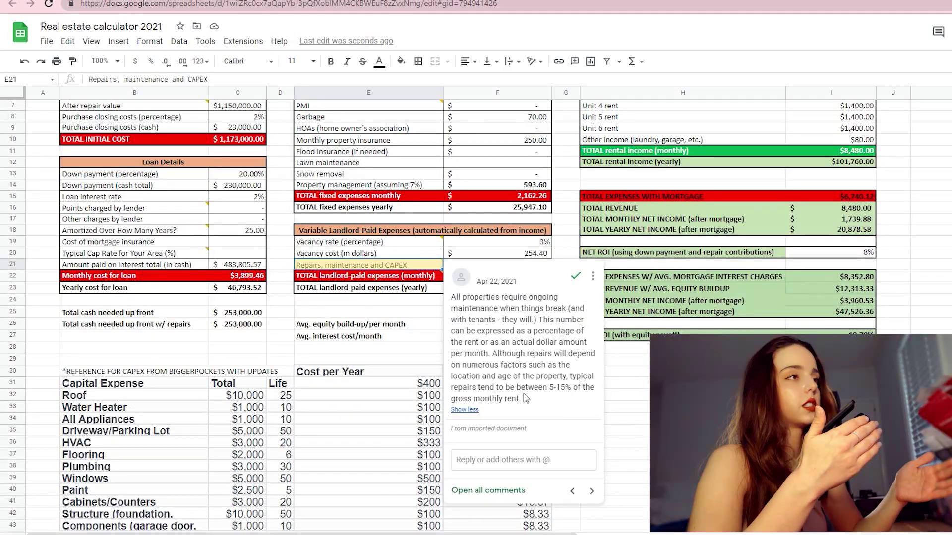
{"action": "left_click_drag", "start_coordinate": [517, 387], "coordinate": [572, 400]}
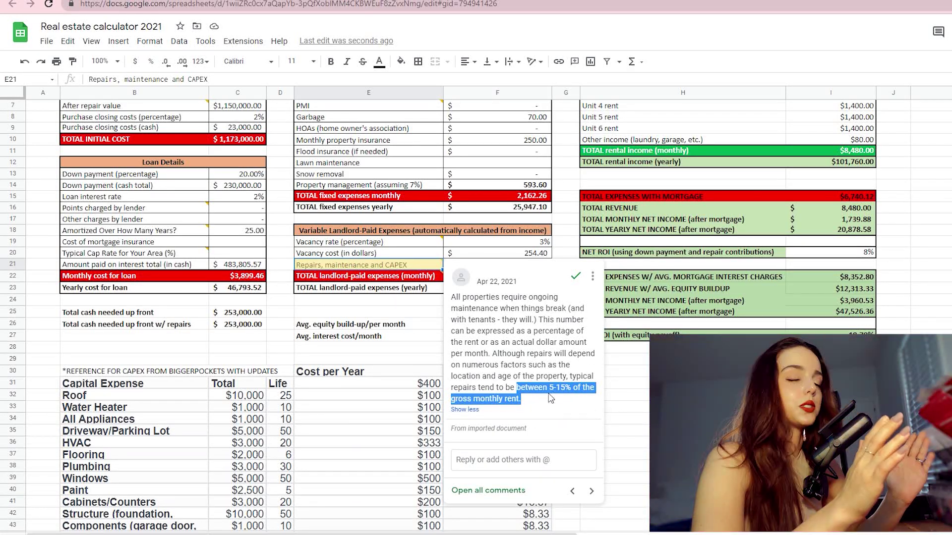
{"action": "left_click", "coordinate": [612, 395]}
{"action": "scroll", "coordinate": [510, 336], "scroll_direction": "up", "scroll_amount": 2}
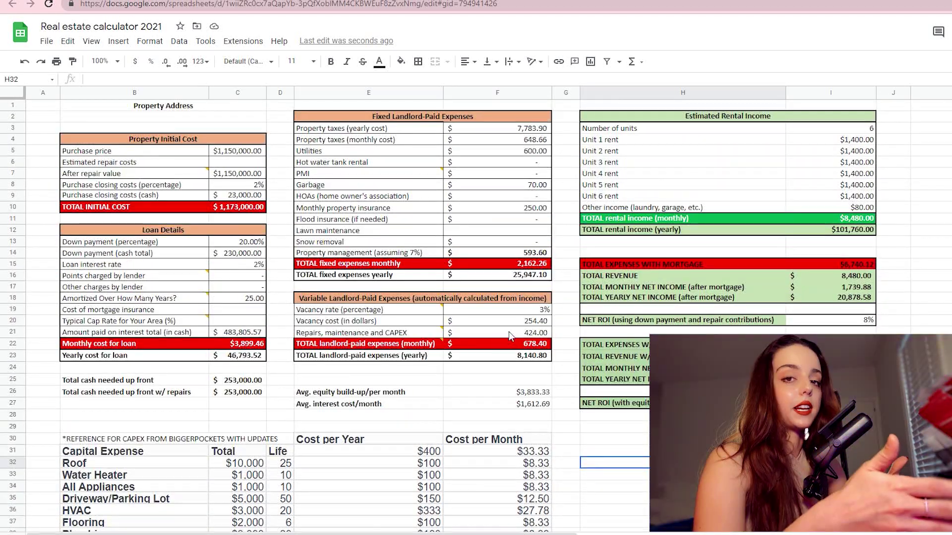
{"action": "left_click", "coordinate": [510, 334]}
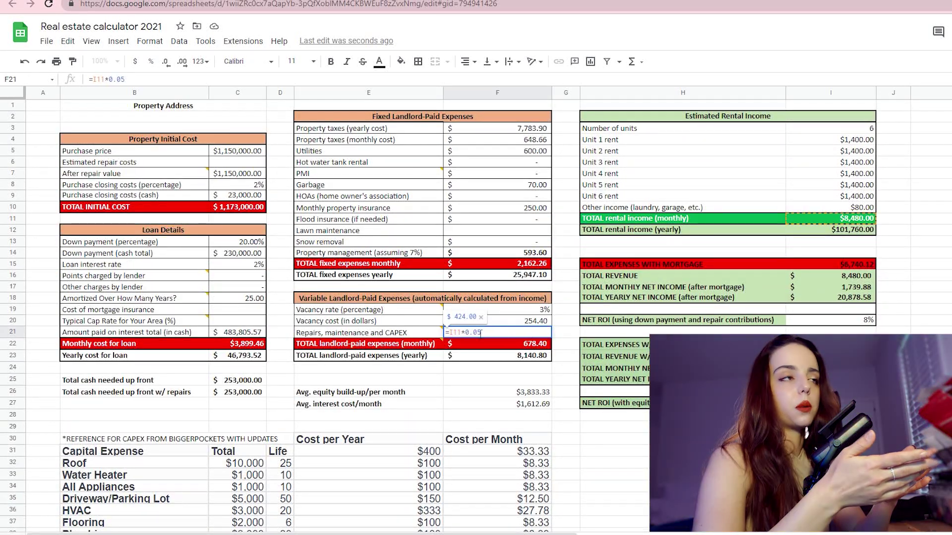